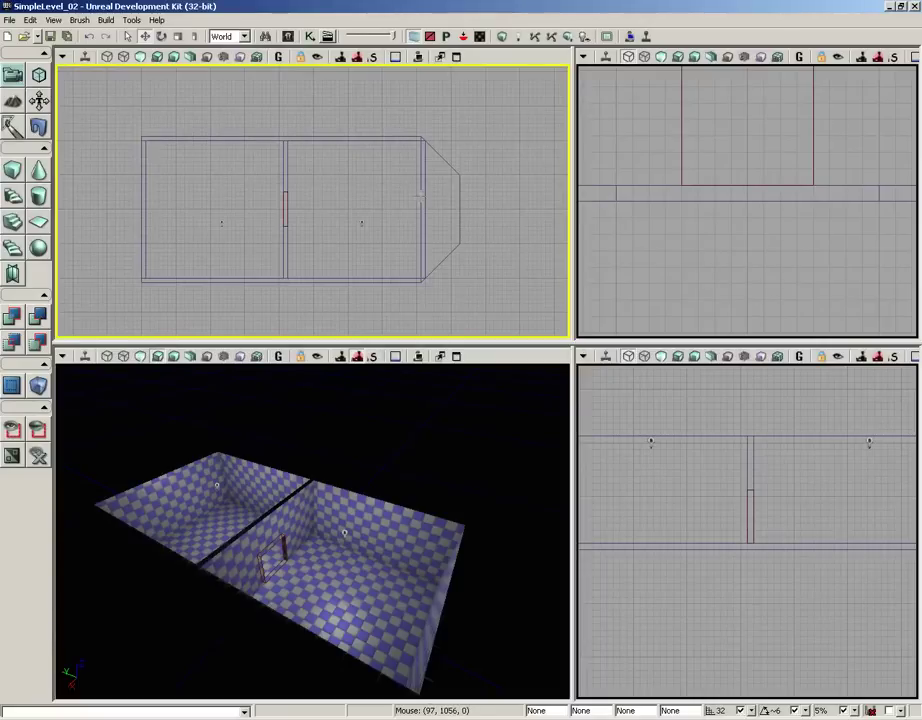
Step: Select the end wall brush beside the angled floor extension and enter Geometry Mode with the Edit modifier
{"action": "left_click", "coordinate": [421, 196]}
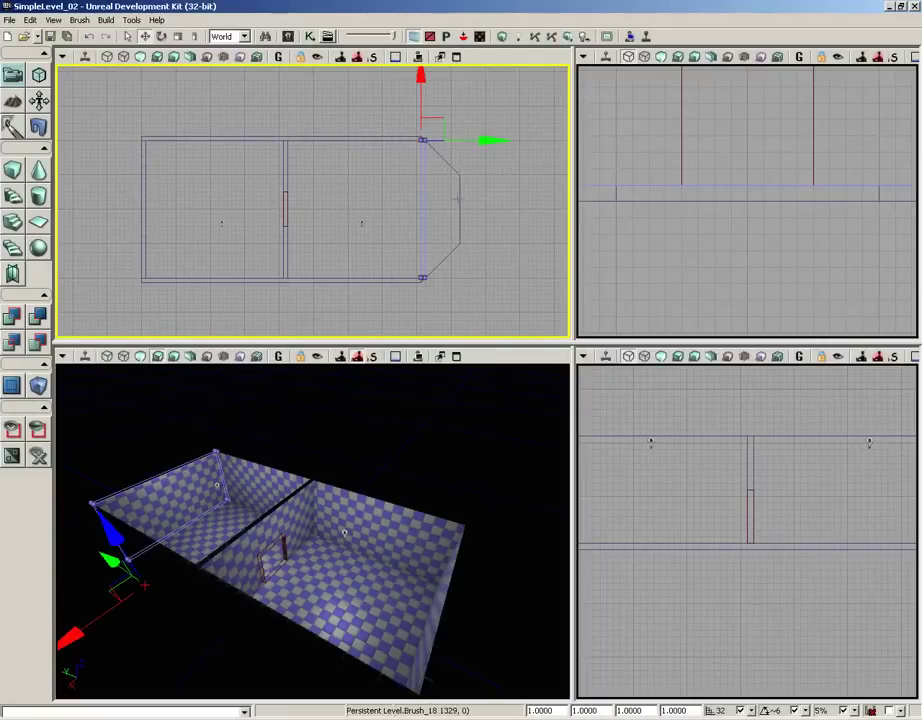
{"action": "left_click_drag", "start_coordinate": [494, 272], "coordinate": [398, 229]}
{"action": "scroll", "coordinate": [398, 229], "scroll_direction": "up", "scroll_amount": 3}
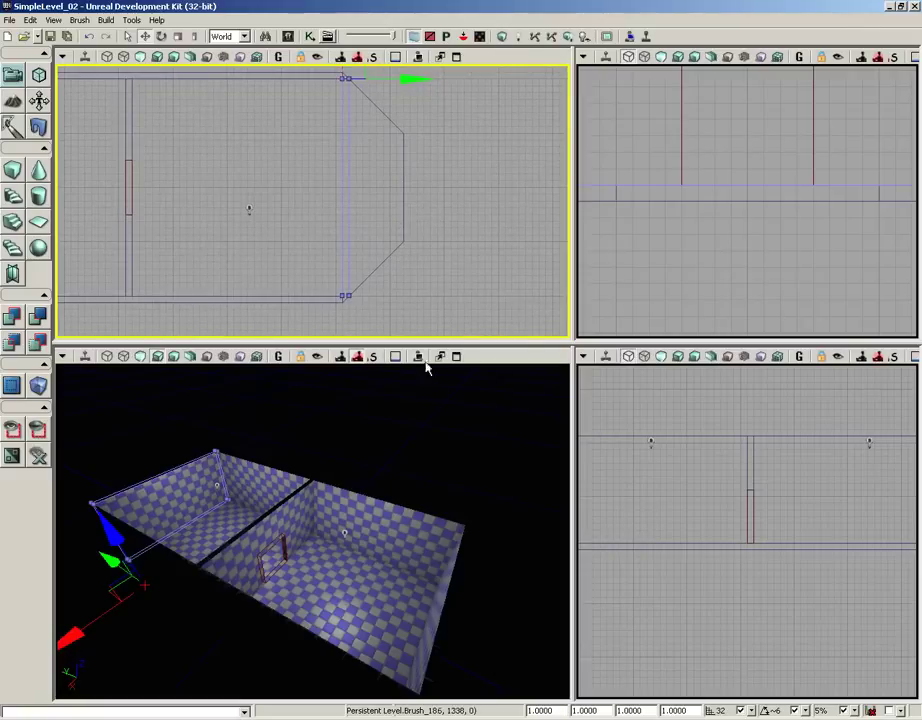
{"action": "left_click_drag", "start_coordinate": [360, 400], "coordinate": [435, 440]}
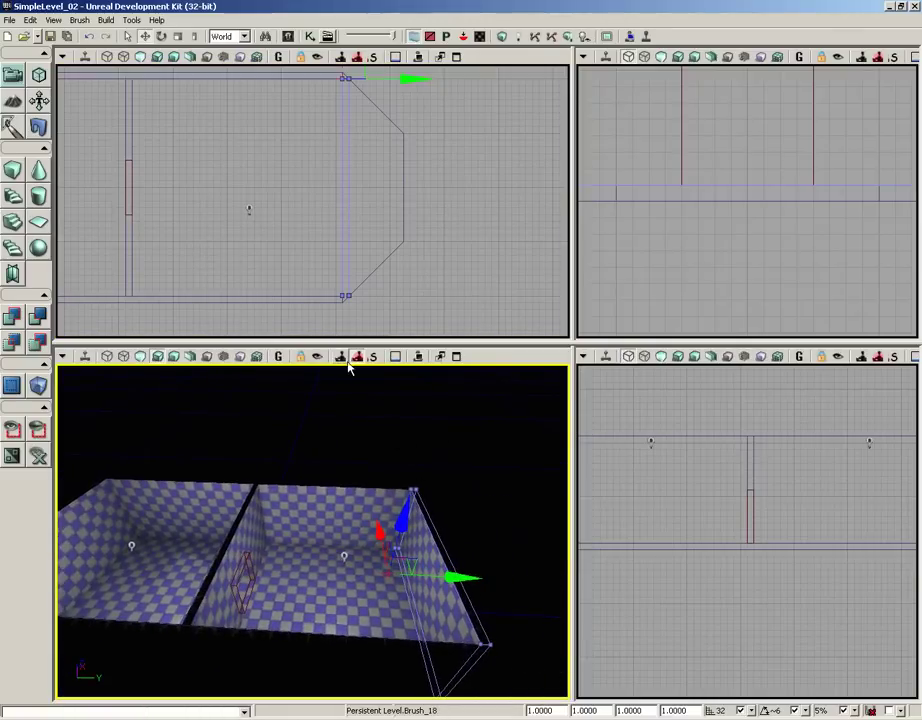
{"action": "left_click_drag", "start_coordinate": [351, 388], "coordinate": [370, 422]}
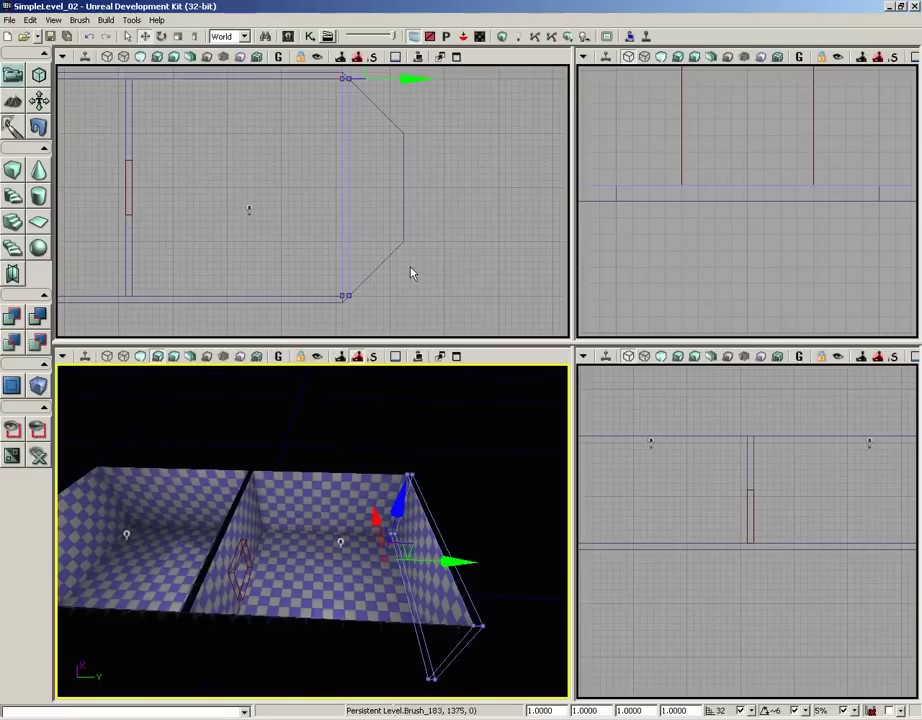
{"action": "left_click", "coordinate": [458, 59]}
{"action": "left_click_drag", "start_coordinate": [659, 346], "coordinate": [506, 393]}
{"action": "scroll", "coordinate": [531, 360], "scroll_direction": "down", "scroll_amount": 1}
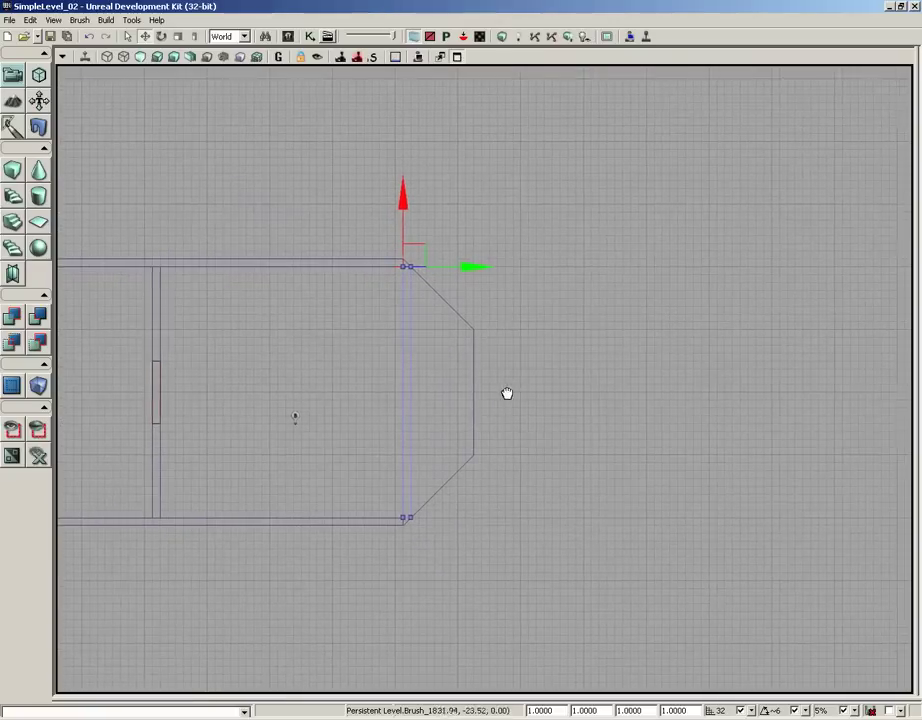
{"action": "left_click", "coordinate": [40, 77]}
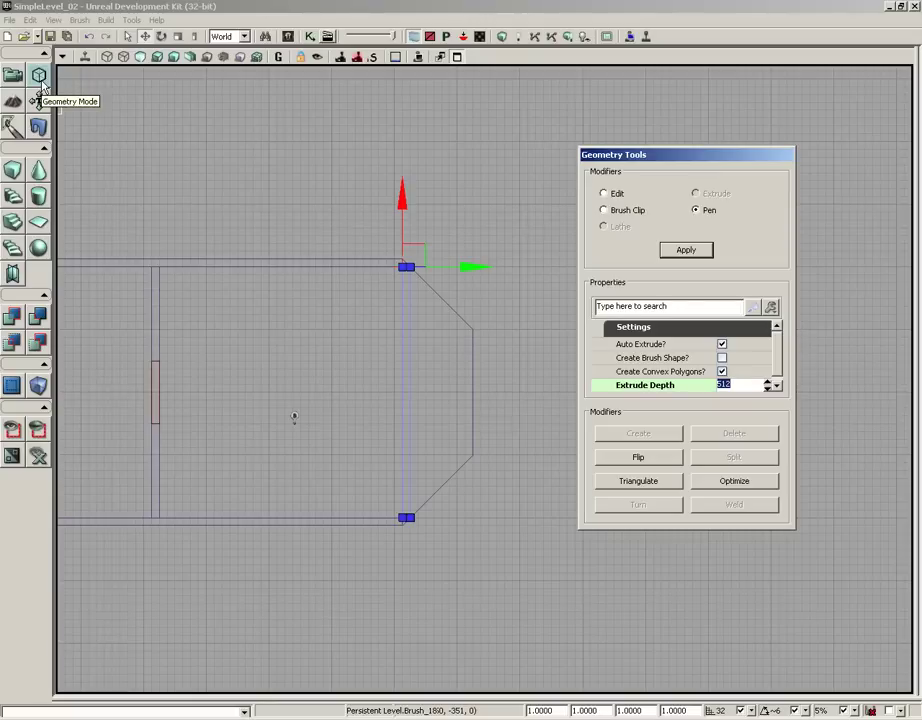
{"action": "left_click", "coordinate": [604, 194]}
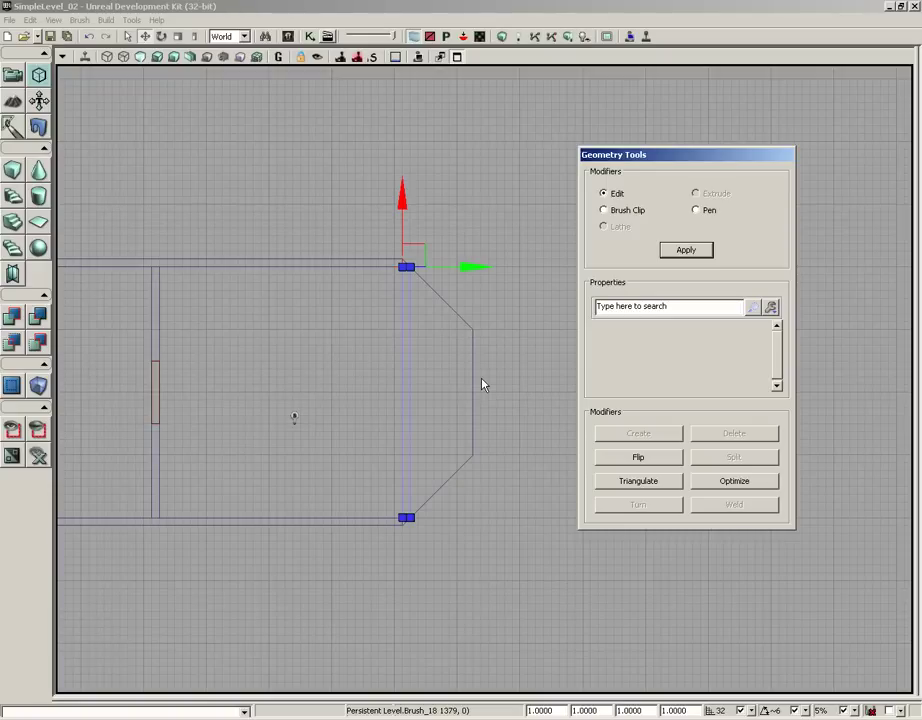
Step: Select the outer top edge of the end wall and split the wall brush at its middle
{"action": "left_click", "coordinate": [457, 57]}
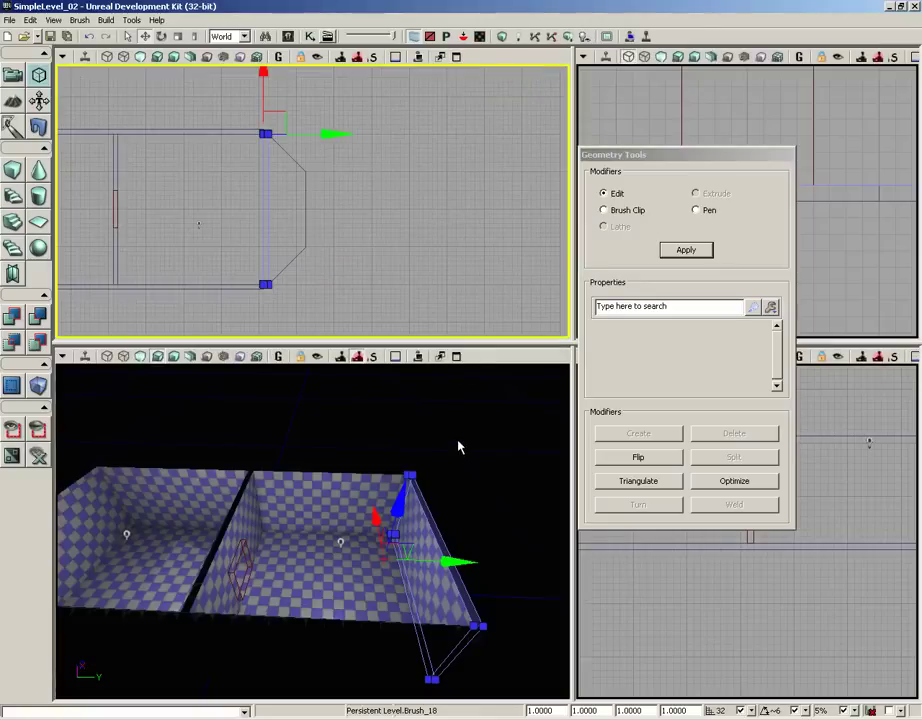
{"action": "mouse_move", "coordinate": [457, 442]}
{"action": "left_mouse_down"}
{"action": "mouse_move", "coordinate": [403, 455]}
{"action": "mouse_move", "coordinate": [570, 454]}
{"action": "mouse_move", "coordinate": [504, 370]}
{"action": "mouse_move", "coordinate": [480, 480]}
{"action": "mouse_move", "coordinate": [482, 584]}
{"action": "left_mouse_up"}
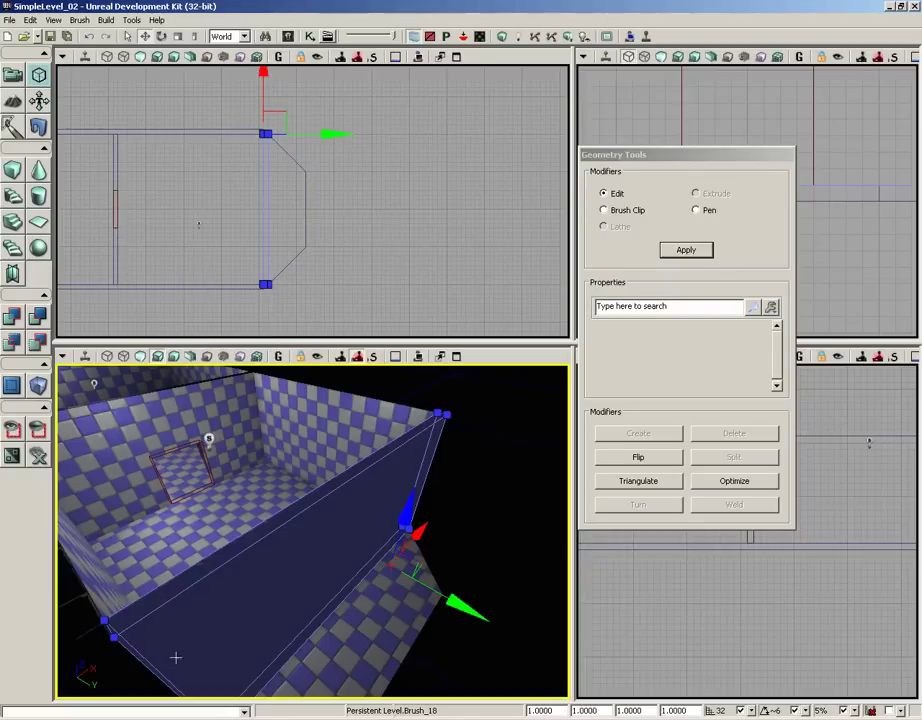
{"action": "left_click", "coordinate": [309, 506]}
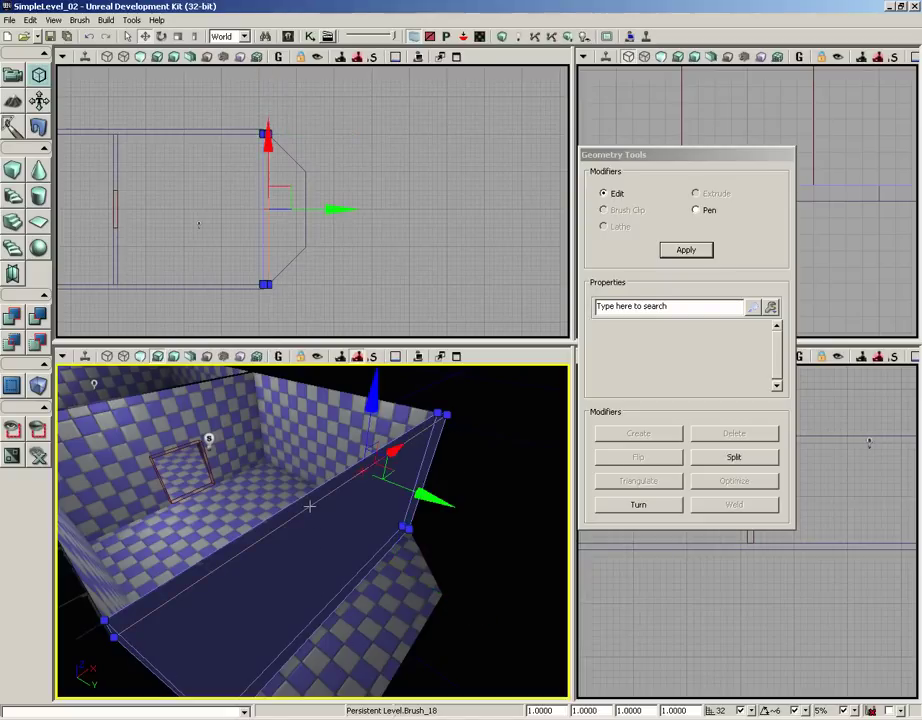
{"action": "mouse_move", "coordinate": [309, 506]}
{"action": "left_mouse_down"}
{"action": "mouse_move", "coordinate": [296, 518]}
{"action": "mouse_move", "coordinate": [284, 506]}
{"action": "mouse_move", "coordinate": [269, 534]}
{"action": "left_mouse_up"}
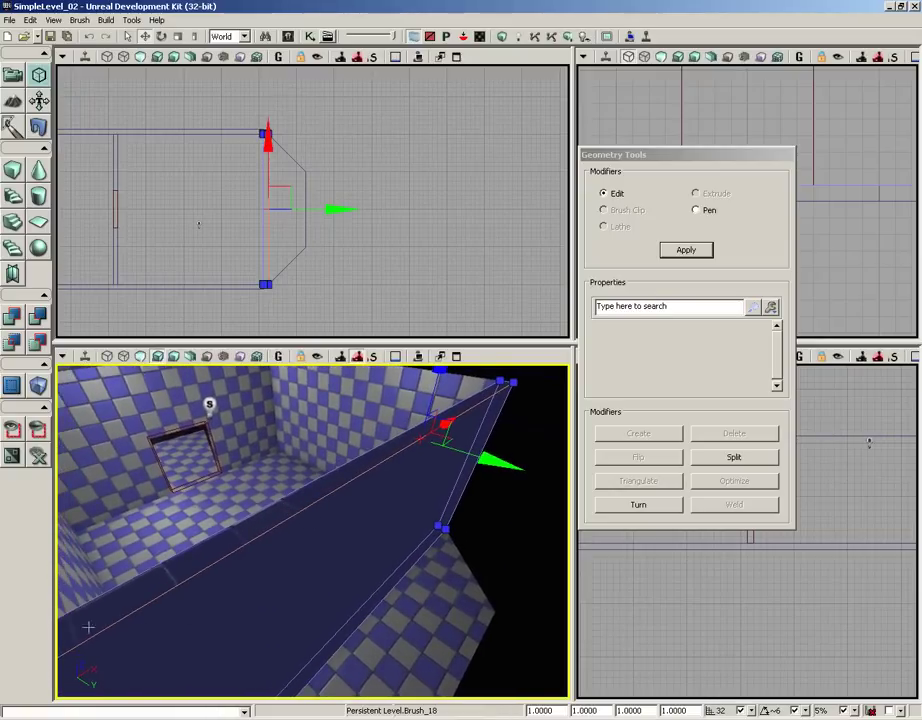
{"action": "left_click", "coordinate": [311, 531]}
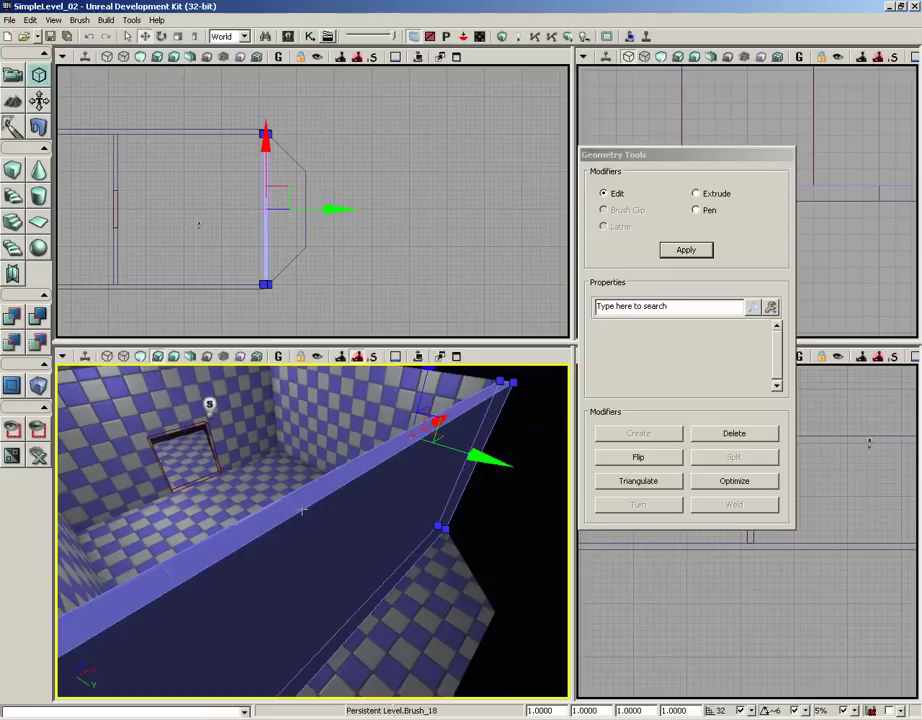
{"action": "left_click", "coordinate": [305, 511]}
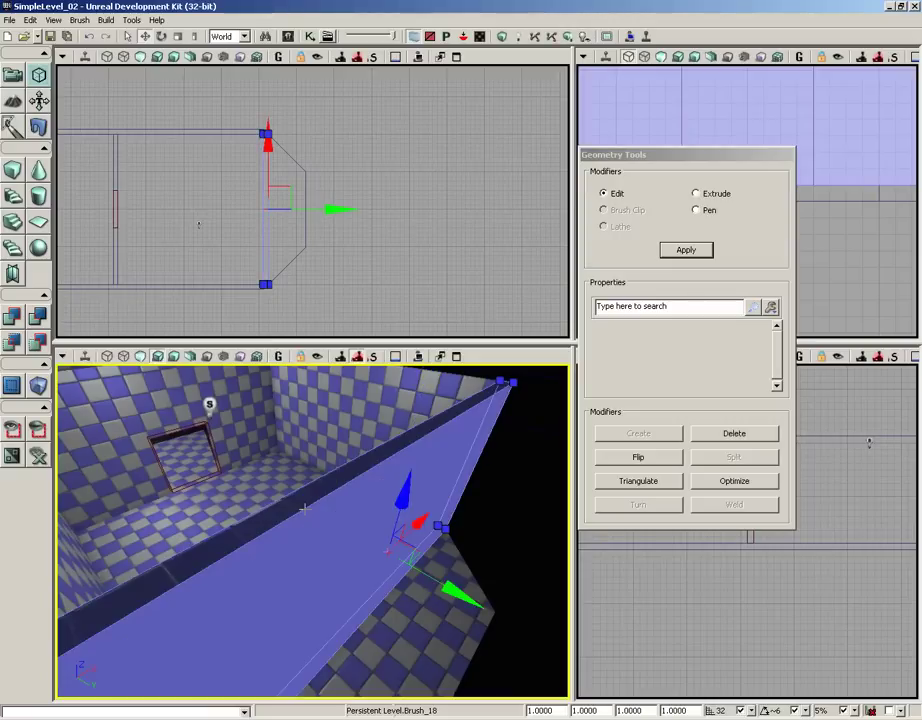
{"action": "left_click", "coordinate": [302, 510]}
{"action": "left_click", "coordinate": [304, 510]}
{"action": "left_click", "coordinate": [303, 508]}
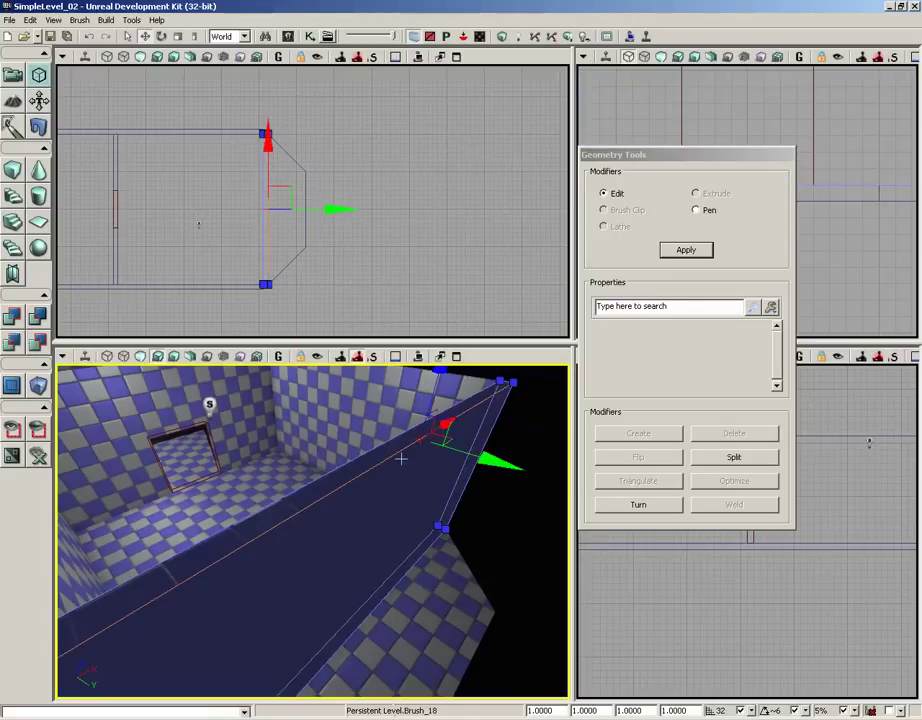
{"action": "left_click", "coordinate": [715, 461]}
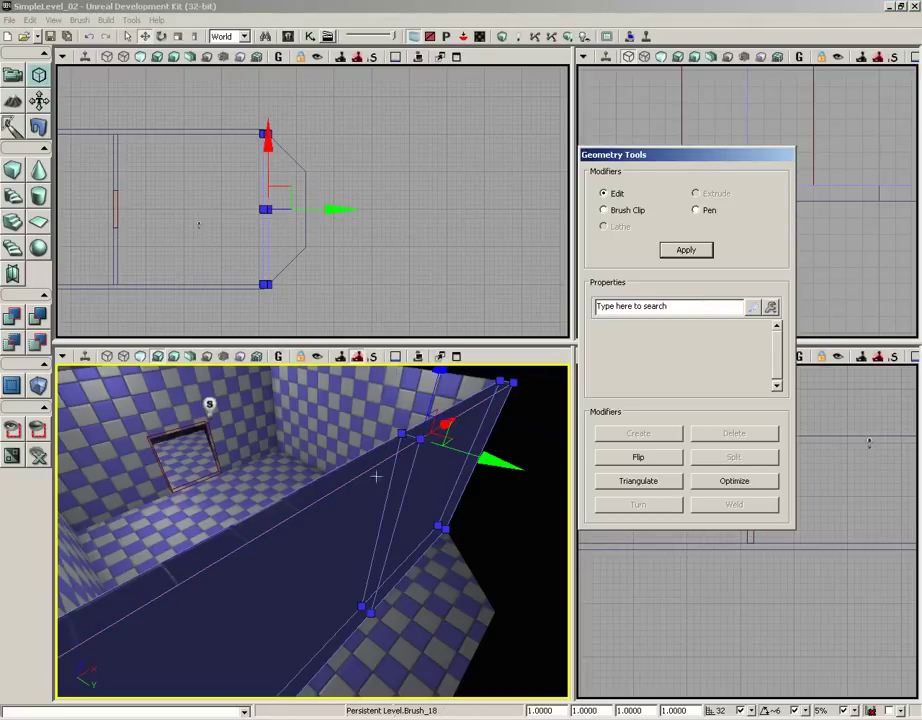
Step: Select the vertices of the new split and move them along the wall until level with the nearer angled corner of the floor extension
{"action": "mouse_move", "coordinate": [376, 476]}
{"action": "left_mouse_down"}
{"action": "mouse_move", "coordinate": [278, 516]}
{"action": "mouse_move", "coordinate": [451, 506]}
{"action": "mouse_move", "coordinate": [348, 511]}
{"action": "left_mouse_up"}
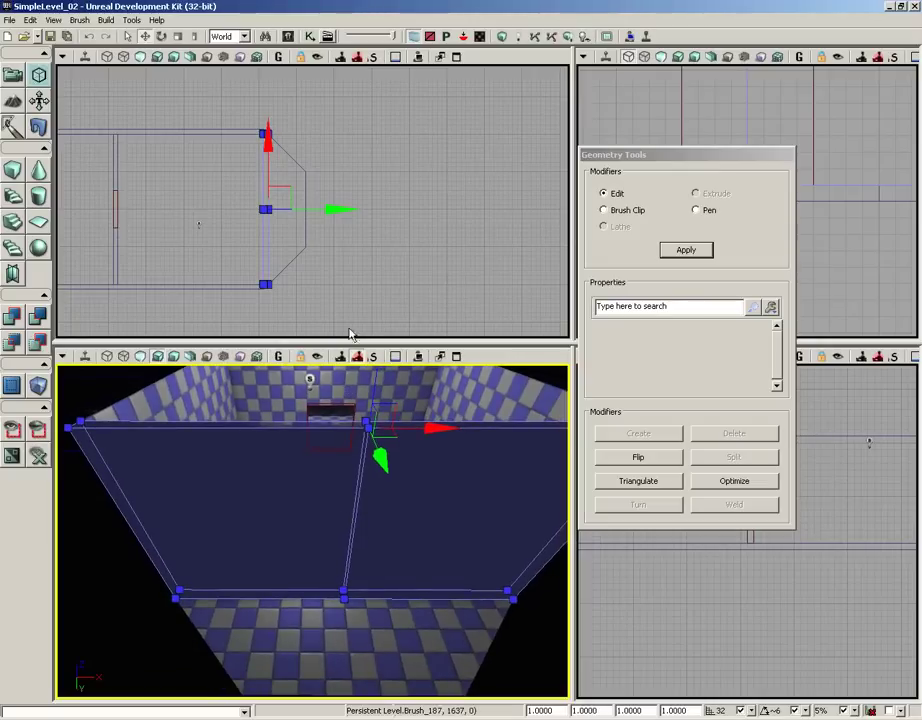
{"action": "left_click_drag", "start_coordinate": [342, 259], "coordinate": [469, 296]}
{"action": "scroll", "coordinate": [338, 259], "scroll_direction": "up", "scroll_amount": 6}
{"action": "scroll", "coordinate": [460, 305], "scroll_direction": "up", "scroll_amount": 2}
{"action": "scroll", "coordinate": [381, 244], "scroll_direction": "down", "scroll_amount": 2}
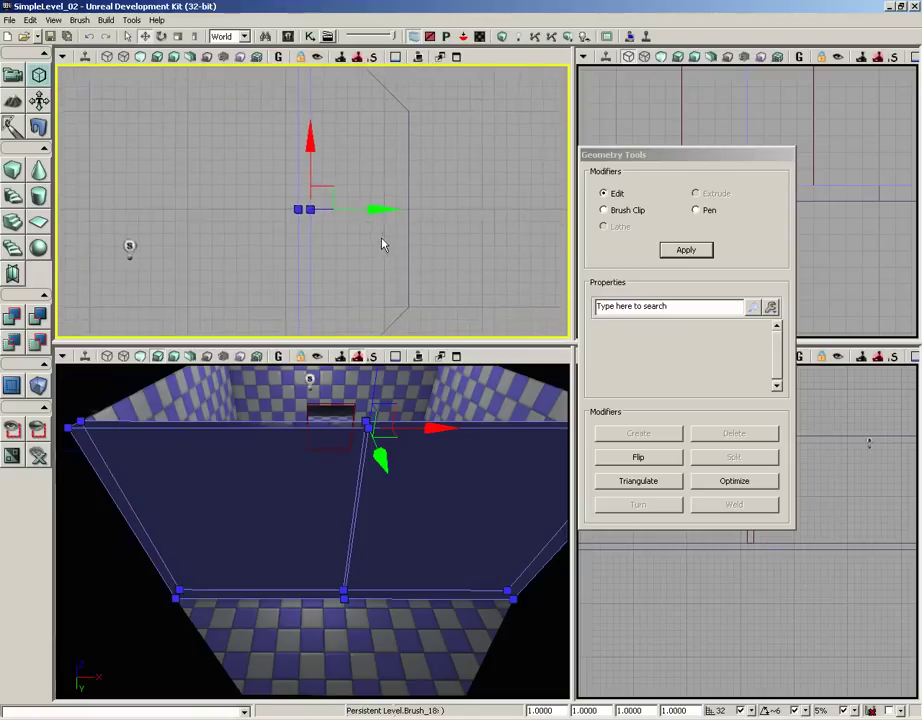
{"action": "scroll", "coordinate": [381, 244], "scroll_direction": "down", "scroll_amount": 1}
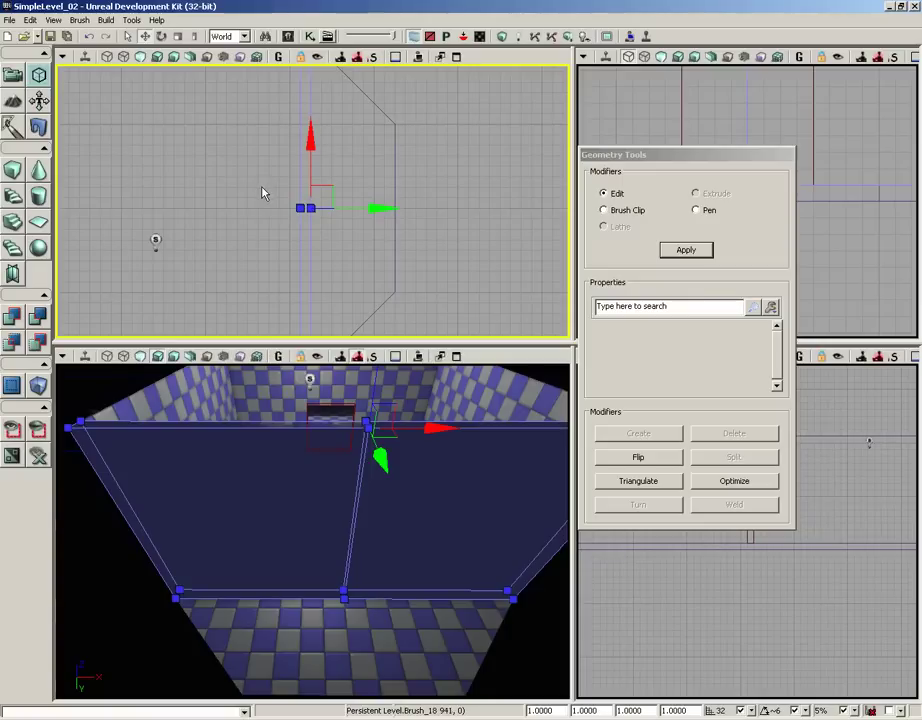
{"action": "mouse_move", "coordinate": [261, 194]}
{"action": "left_mouse_down", "text": "ctrl+alt"}
{"action": "mouse_move", "coordinate": [270, 206]}
{"action": "mouse_move", "coordinate": [315, 191]}
{"action": "mouse_move", "coordinate": [305, 191]}
{"action": "left_mouse_up", "text": "ctrl+alt"}
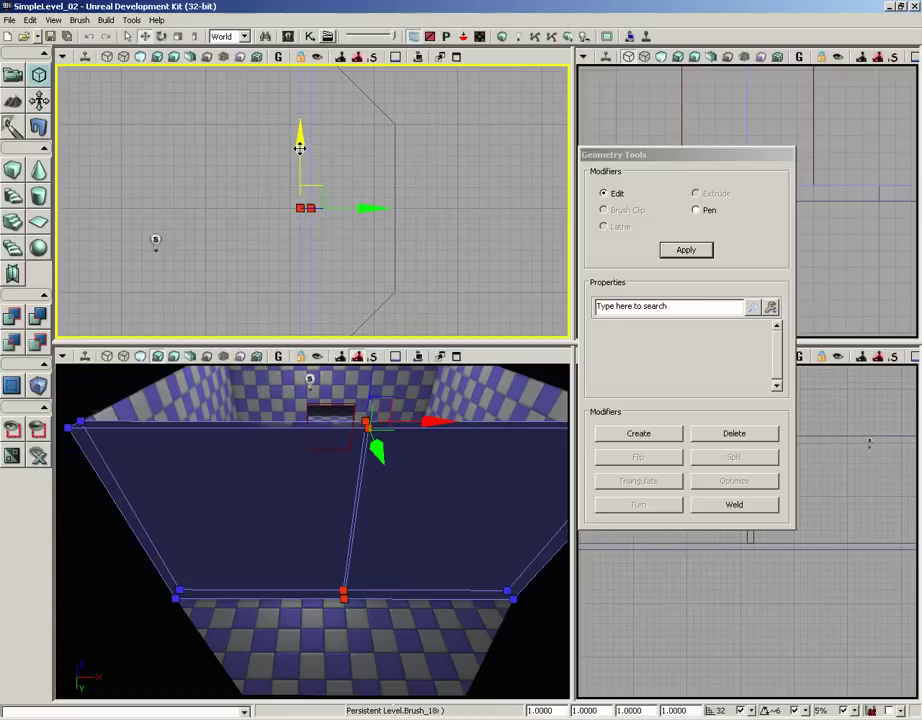
{"action": "left_click_drag", "start_coordinate": [298, 149], "coordinate": [302, 64]}
{"action": "right_click_drag", "start_coordinate": [350, 167], "coordinate": [348, 243]}
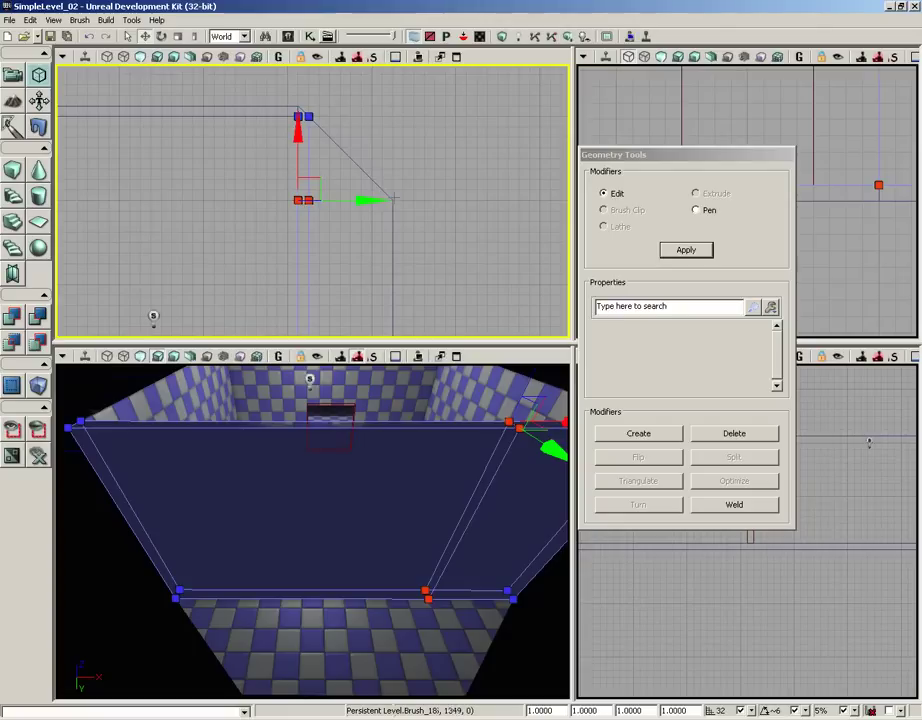
Step: Measure the distance from the wall's split to the adjacent corner of the angled floor extension
{"action": "left_click", "coordinate": [366, 230]}
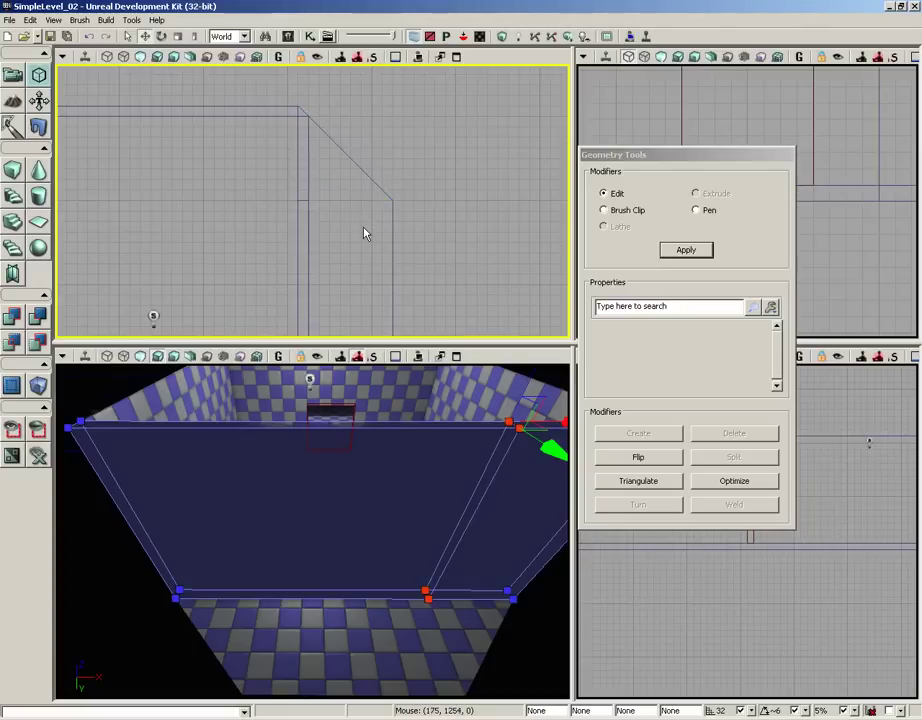
{"action": "middle_click_drag", "start_coordinate": [300, 202], "coordinate": [367, 199]}
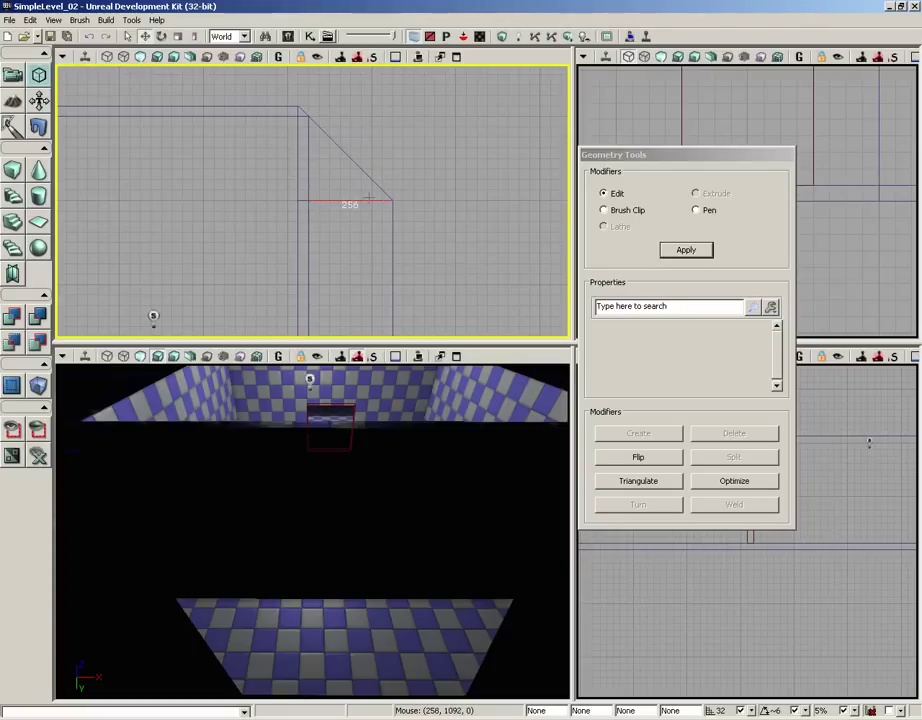
{"action": "middle_click_drag", "start_coordinate": [369, 197], "coordinate": [309, 200]}
Step: Reselect the end wall and split its longer remaining section at the middle of its outer top edge
{"action": "left_click_drag", "start_coordinate": [338, 262], "coordinate": [348, 135]}
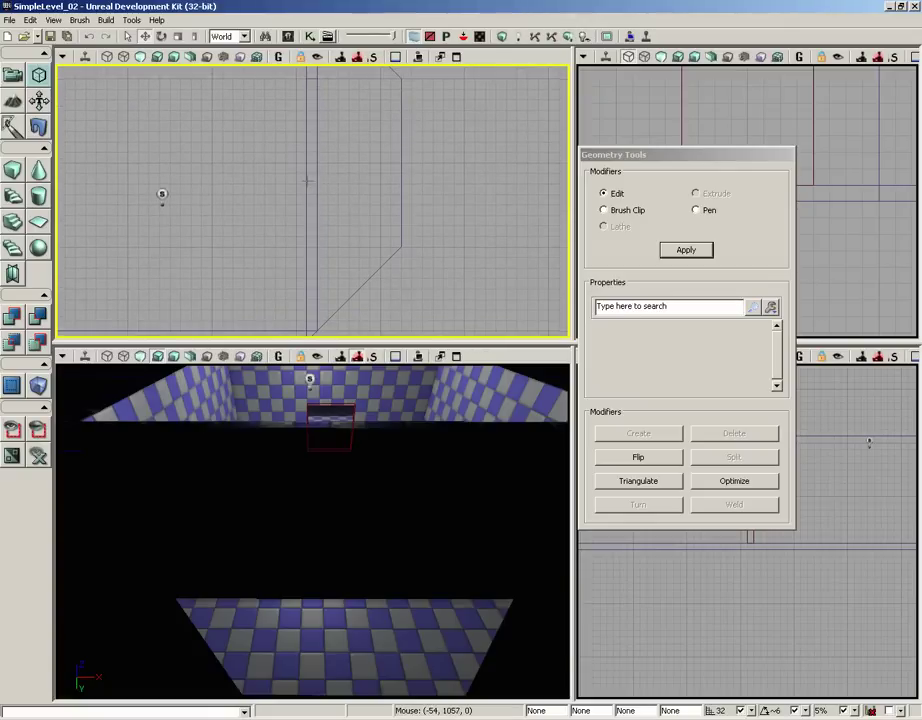
{"action": "left_click", "coordinate": [306, 181]}
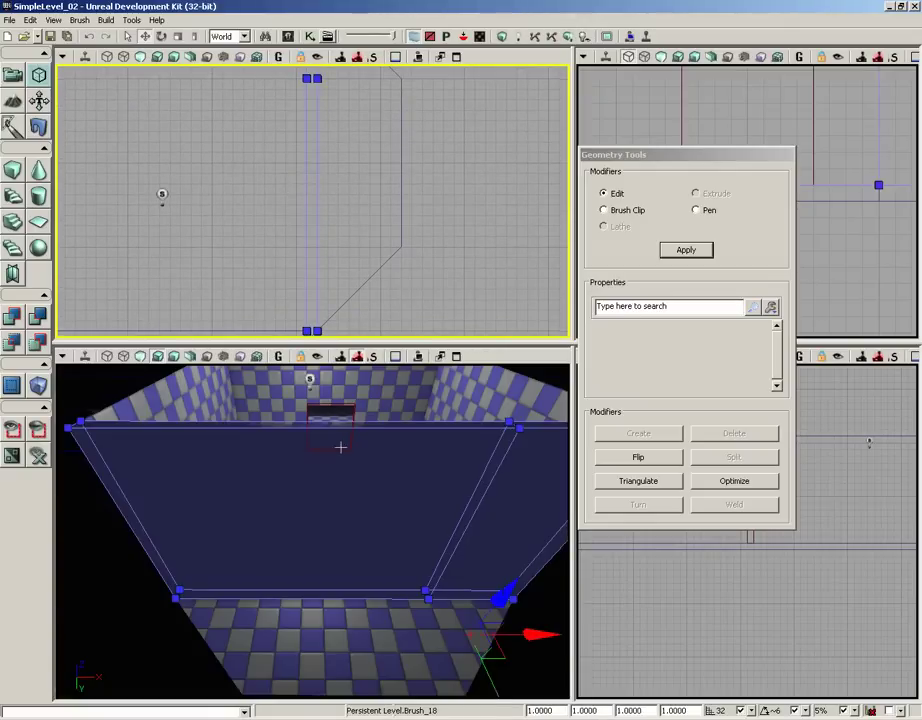
{"action": "mouse_move", "coordinate": [353, 497]}
{"action": "left_mouse_down"}
{"action": "mouse_move", "coordinate": [395, 492]}
{"action": "mouse_move", "coordinate": [358, 467]}
{"action": "mouse_move", "coordinate": [350, 513]}
{"action": "left_mouse_up"}
{"action": "left_click", "coordinate": [310, 525]}
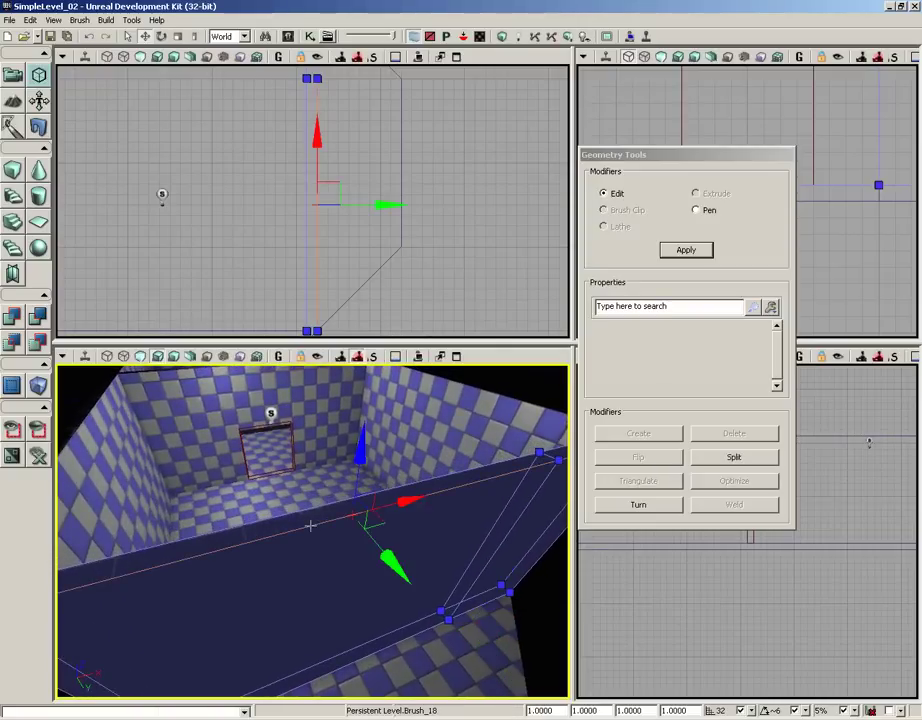
{"action": "right_click_drag", "start_coordinate": [315, 535], "coordinate": [340, 585]}
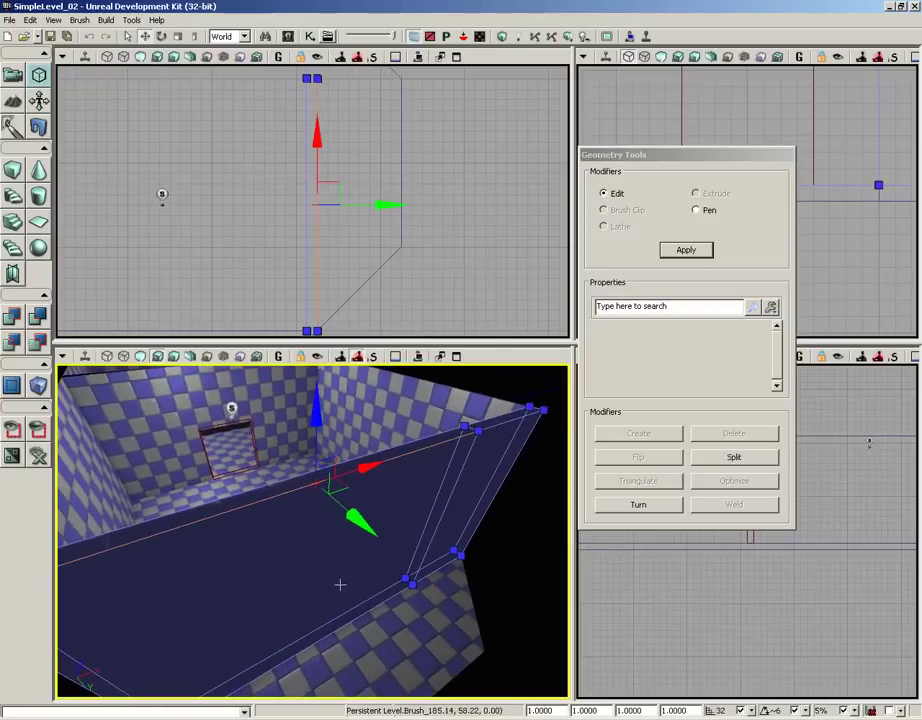
{"action": "left_click", "coordinate": [713, 462]}
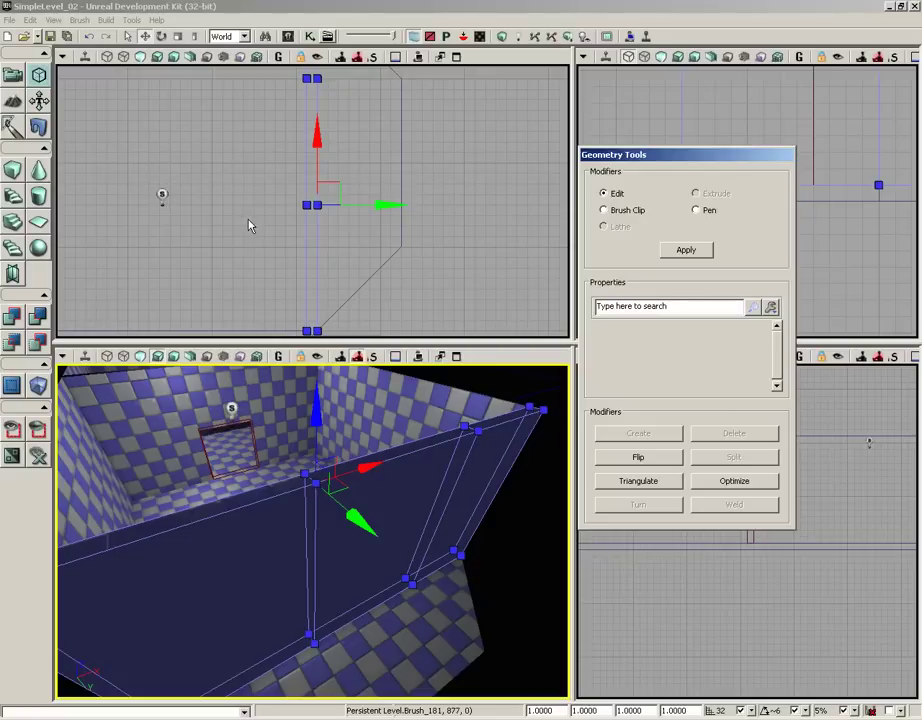
Step: Move the second split's vertices along the wall to align with the floor extension's other angled corner, and measure the gap between them
{"action": "left_click_drag", "start_coordinate": [268, 224], "coordinate": [308, 187], "text": "ctrl+alt"}
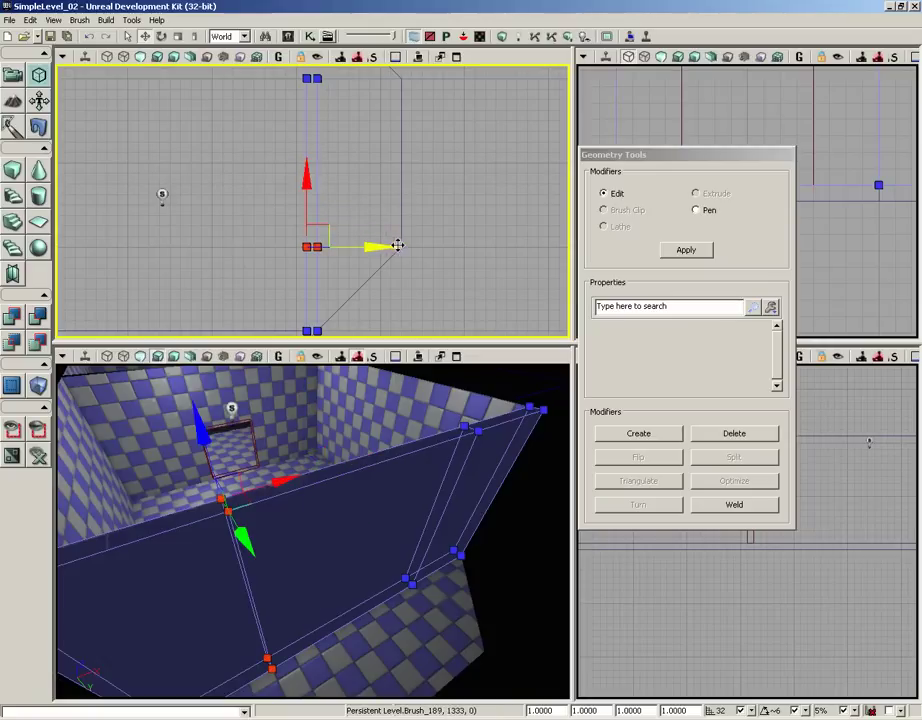
{"action": "left_click", "coordinate": [378, 270]}
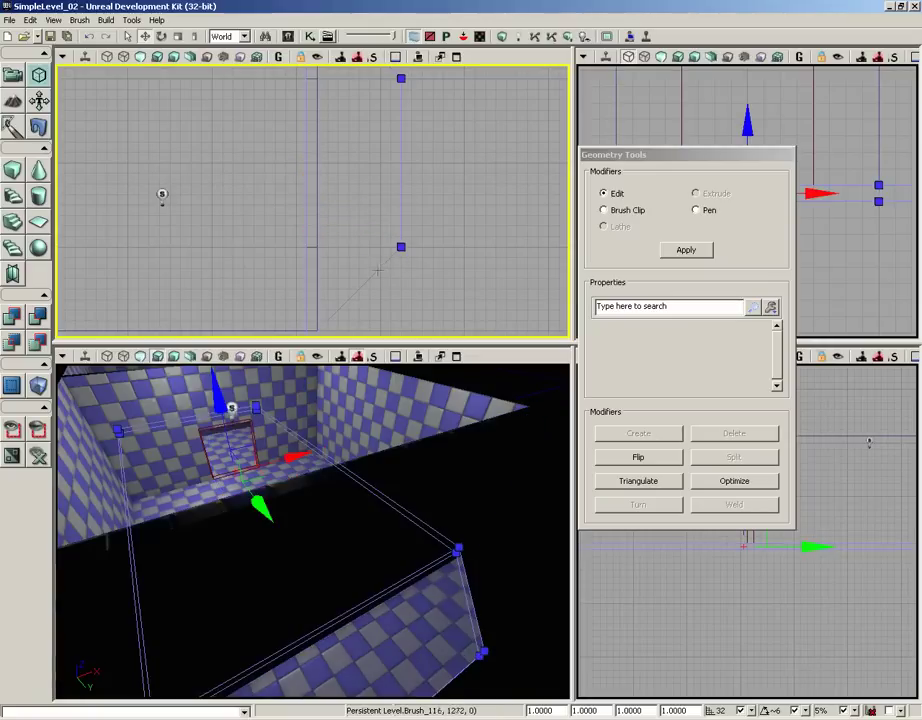
{"action": "left_click", "coordinate": [324, 254]}
{"action": "middle_click_drag", "start_coordinate": [316, 246], "coordinate": [376, 244]}
{"action": "left_click_drag", "start_coordinate": [371, 202], "coordinate": [377, 249]}
{"action": "scroll", "coordinate": [368, 216], "scroll_direction": "down", "scroll_amount": 3}
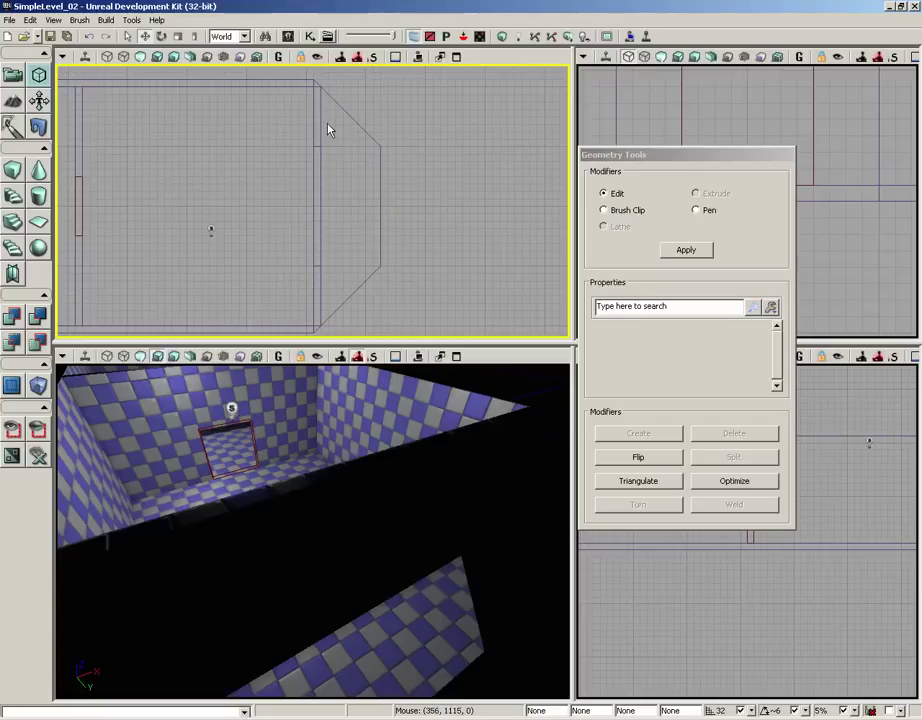
Step: Select both splits' vertices on the end wall and move them outward together to the floor extension's far edge, following its angled outline
{"action": "left_click", "coordinate": [313, 198]}
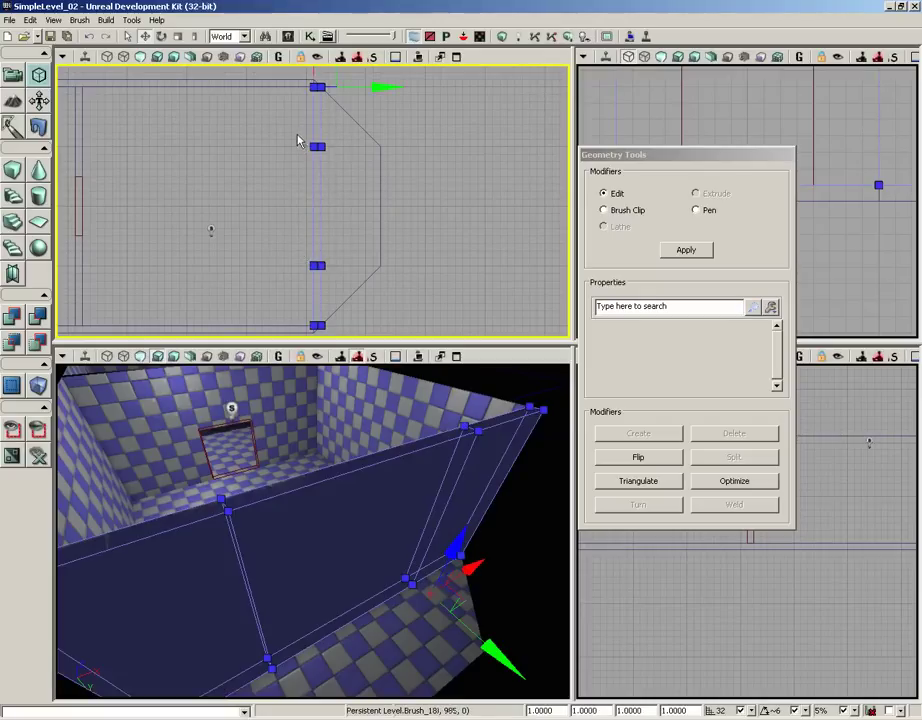
{"action": "left_click_drag", "start_coordinate": [293, 131], "coordinate": [297, 220], "text": "ctrl+alt"}
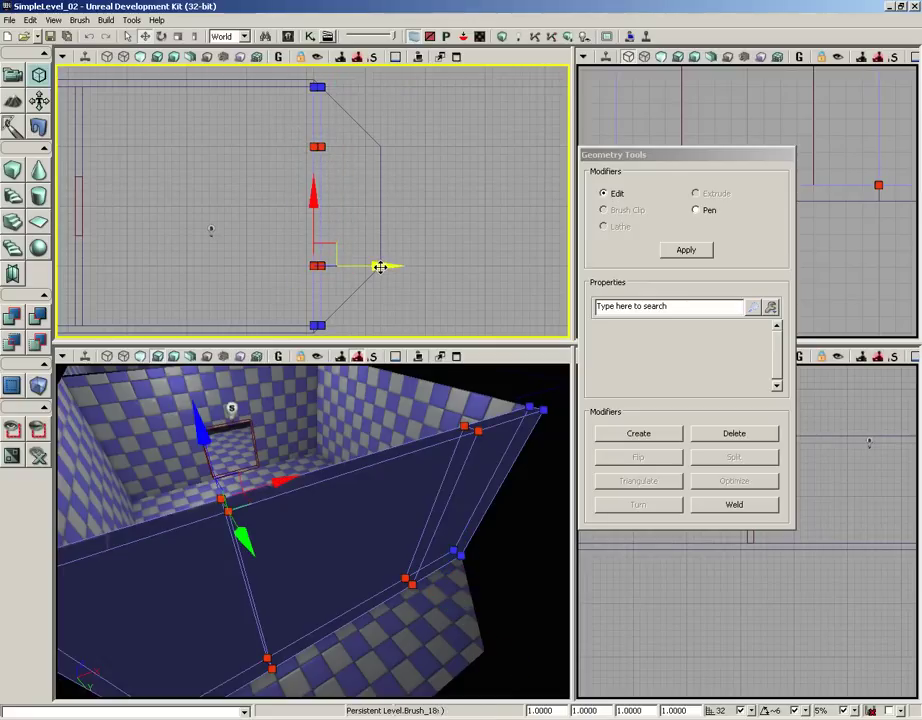
{"action": "left_click_drag", "start_coordinate": [380, 267], "coordinate": [429, 274]}
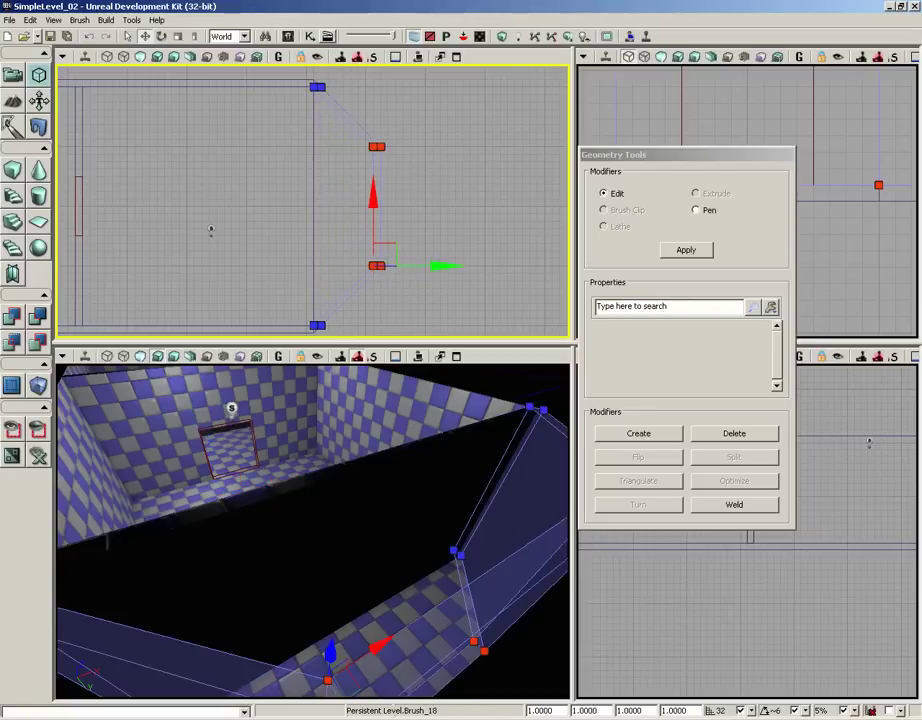
{"action": "mouse_move", "coordinate": [368, 372]}
{"action": "left_mouse_down"}
{"action": "mouse_move", "coordinate": [450, 400]}
{"action": "mouse_move", "coordinate": [365, 388]}
{"action": "left_mouse_up"}
{"action": "mouse_move", "coordinate": [366, 395]}
{"action": "right_mouse_down"}
{"action": "mouse_move", "coordinate": [403, 428]}
{"action": "mouse_move", "coordinate": [334, 400]}
{"action": "mouse_move", "coordinate": [316, 380]}
{"action": "right_mouse_up"}
{"action": "middle_click_drag", "start_coordinate": [277, 363], "coordinate": [243, 364]}
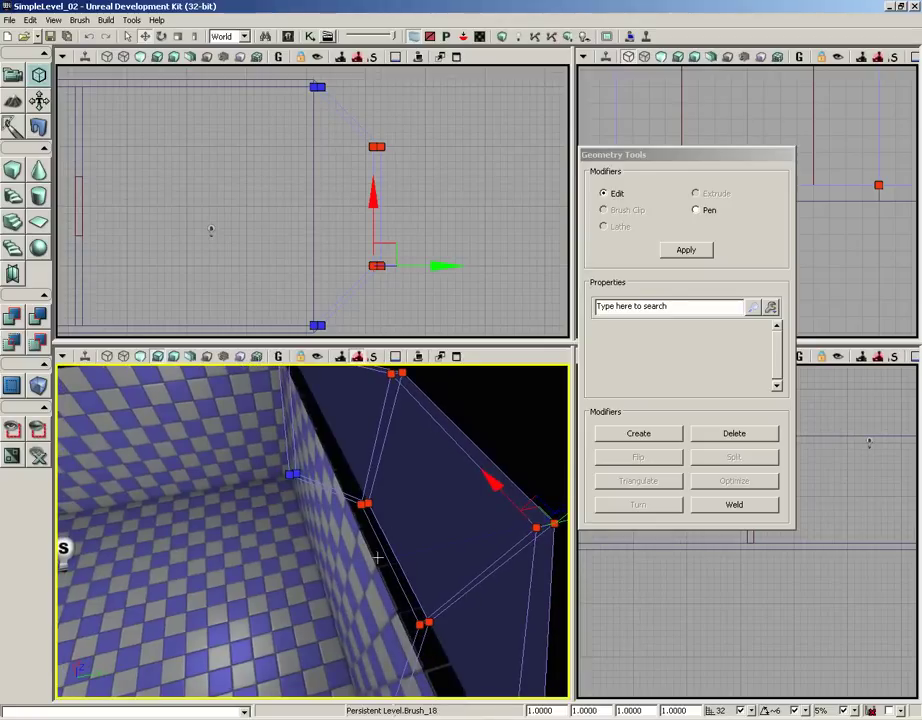
{"action": "right_click_drag", "start_coordinate": [377, 552], "coordinate": [242, 528]}
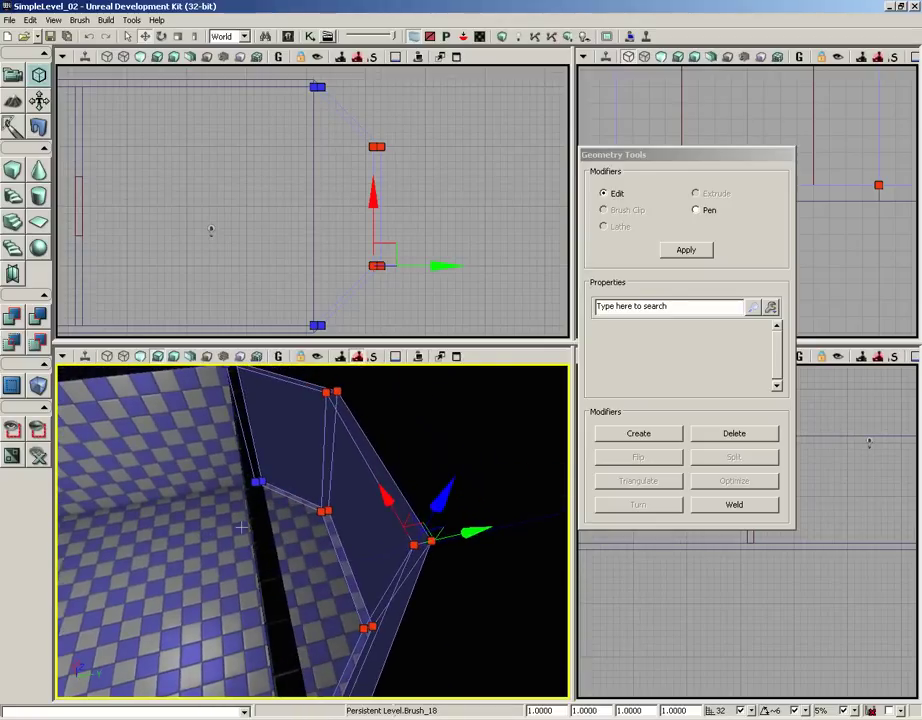
Step: Leave Geometry Mode for Camera Mode, rebuild the level geometry with the reshaped end wall, and dismiss the map check report
{"action": "left_click", "coordinate": [11, 77]}
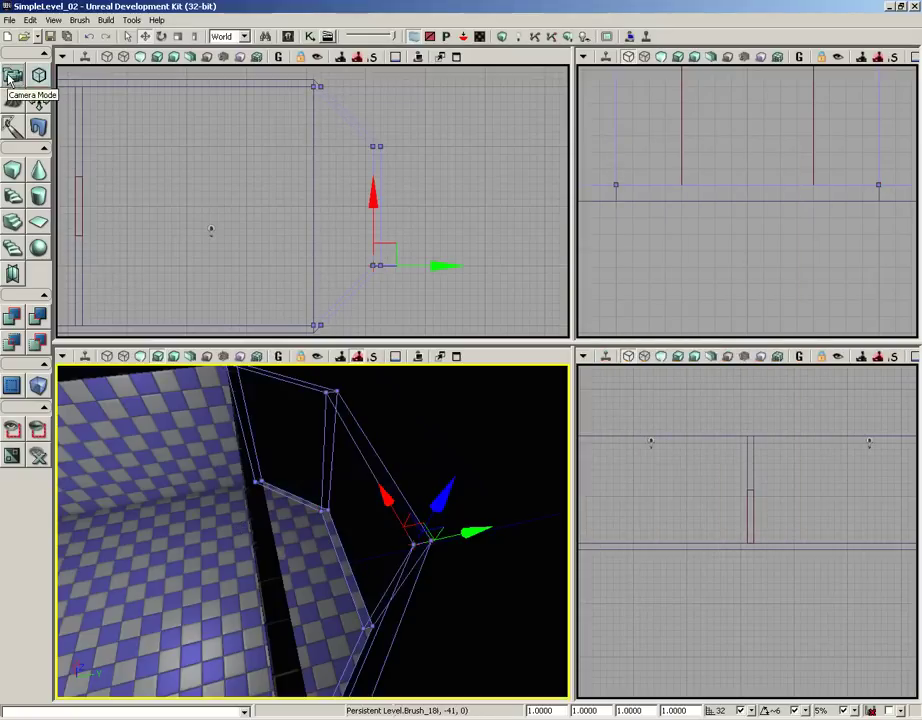
{"action": "left_click", "coordinate": [502, 38]}
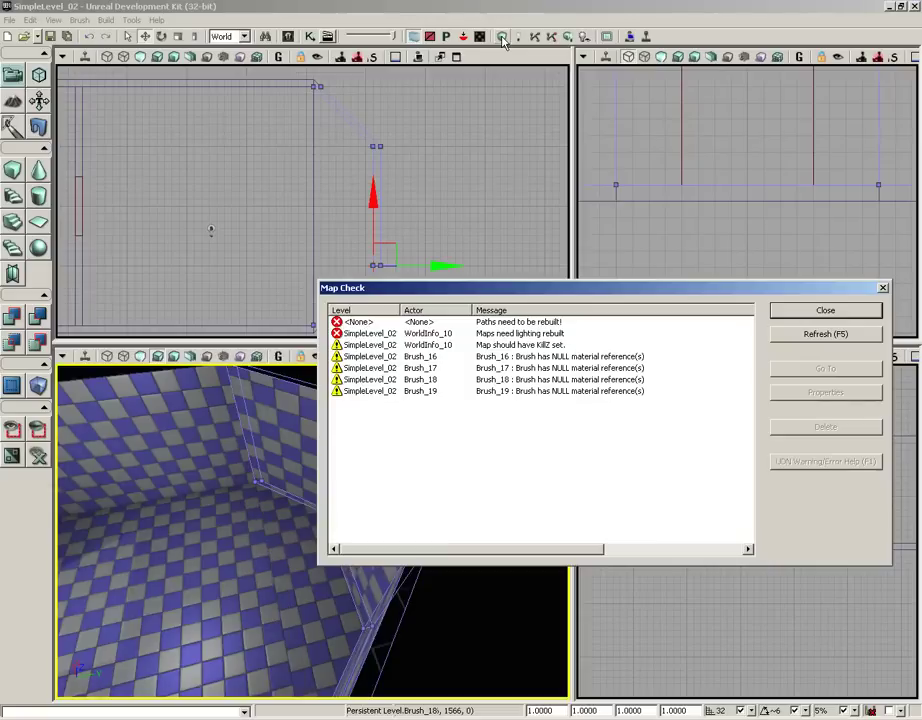
{"action": "left_click", "coordinate": [824, 312]}
Step: Build everything in the level, including lighting and paths, and dismiss the Map Check and Lighting Results reports
{"action": "left_click_drag", "start_coordinate": [312, 525], "coordinate": [56, 484]}
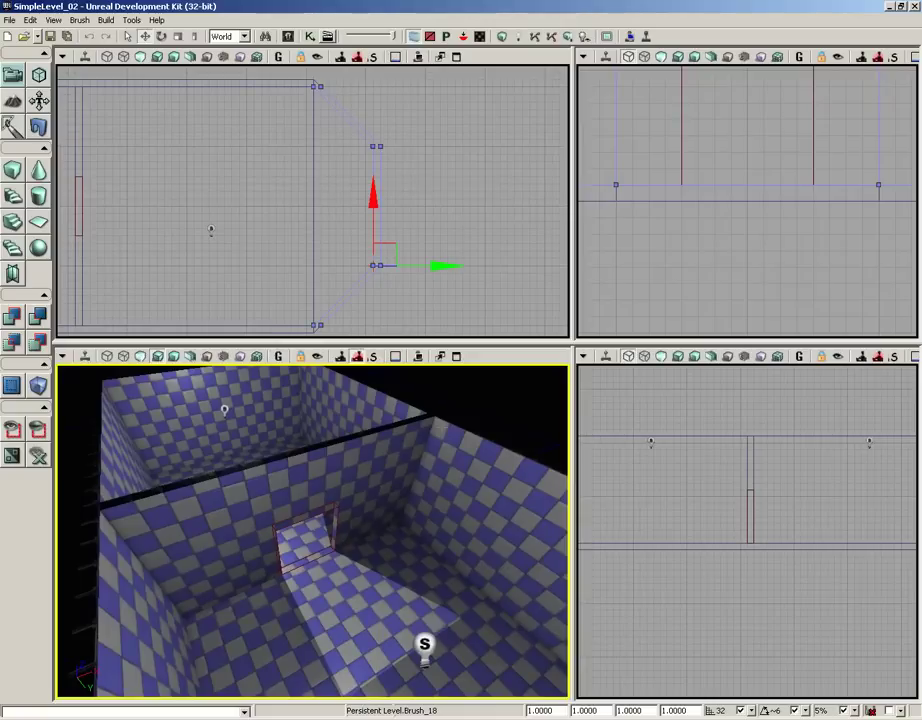
{"action": "left_click", "coordinate": [568, 37]}
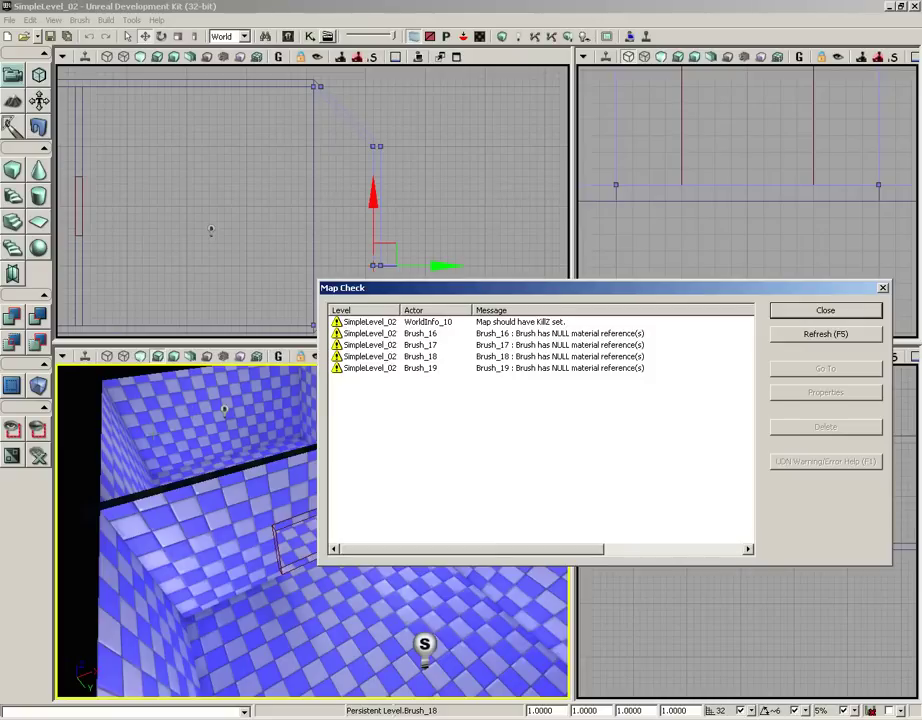
{"action": "left_click", "coordinate": [829, 315]}
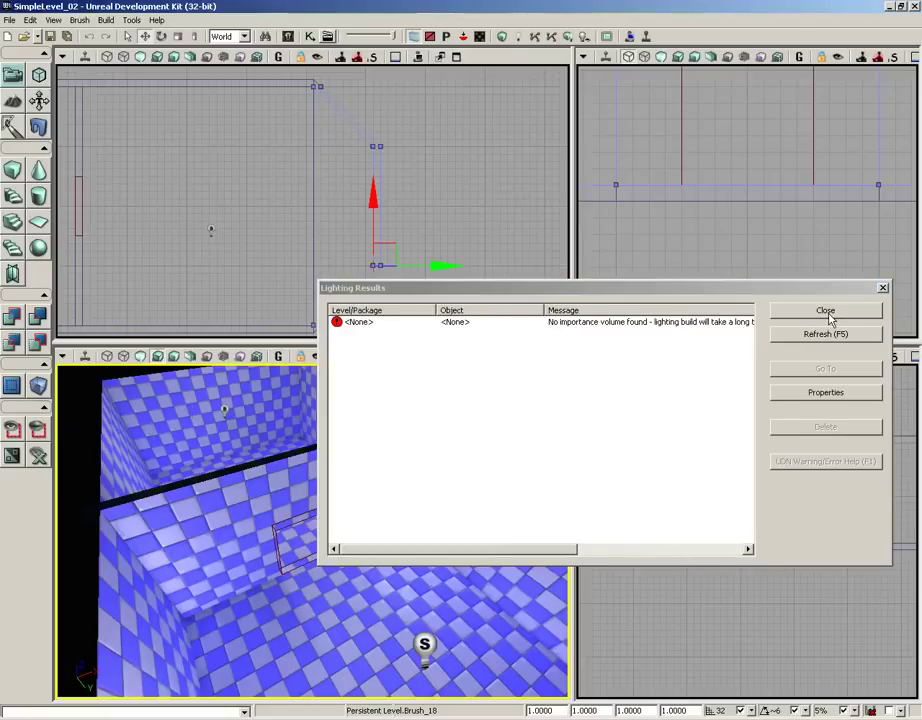
{"action": "left_click", "coordinate": [882, 289]}
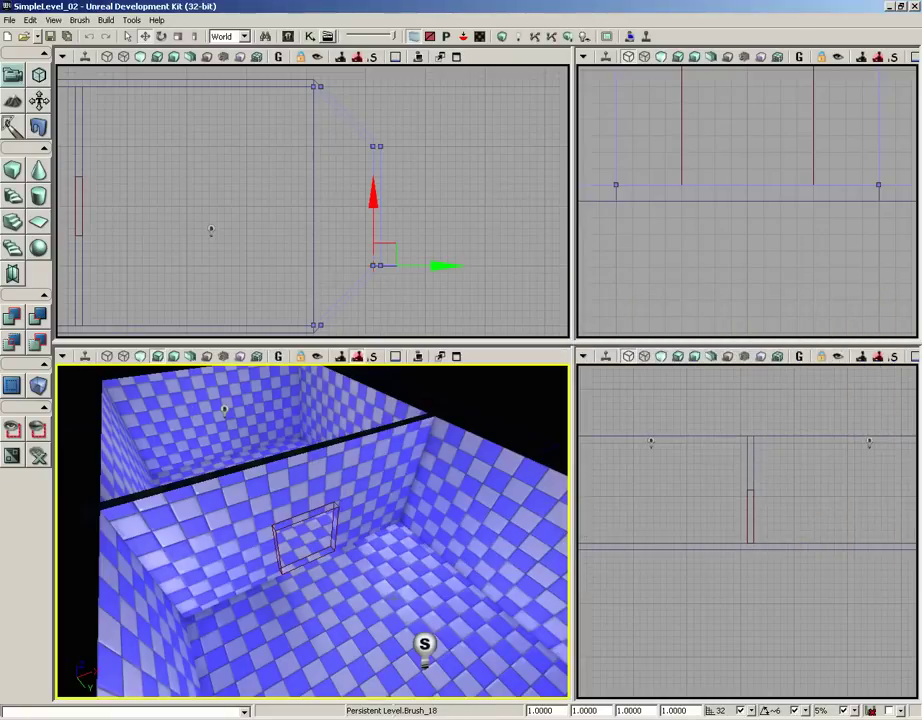
Step: Start an in-editor play test from the floor of the room beside the doorway
{"action": "left_click_drag", "start_coordinate": [352, 604], "coordinate": [354, 697]}
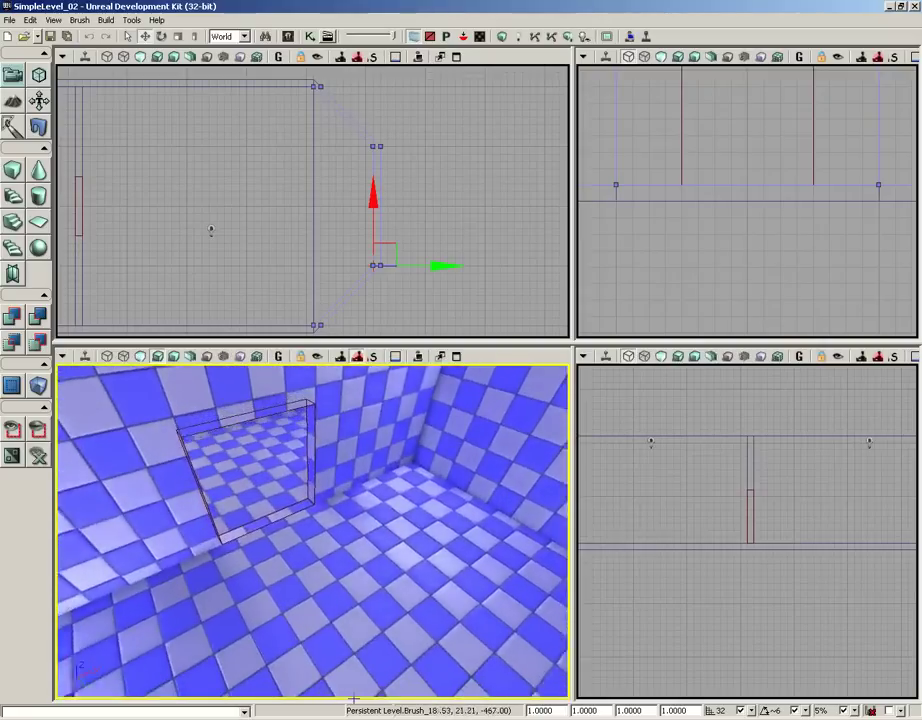
{"action": "right_click_drag", "start_coordinate": [354, 697], "coordinate": [318, 630]}
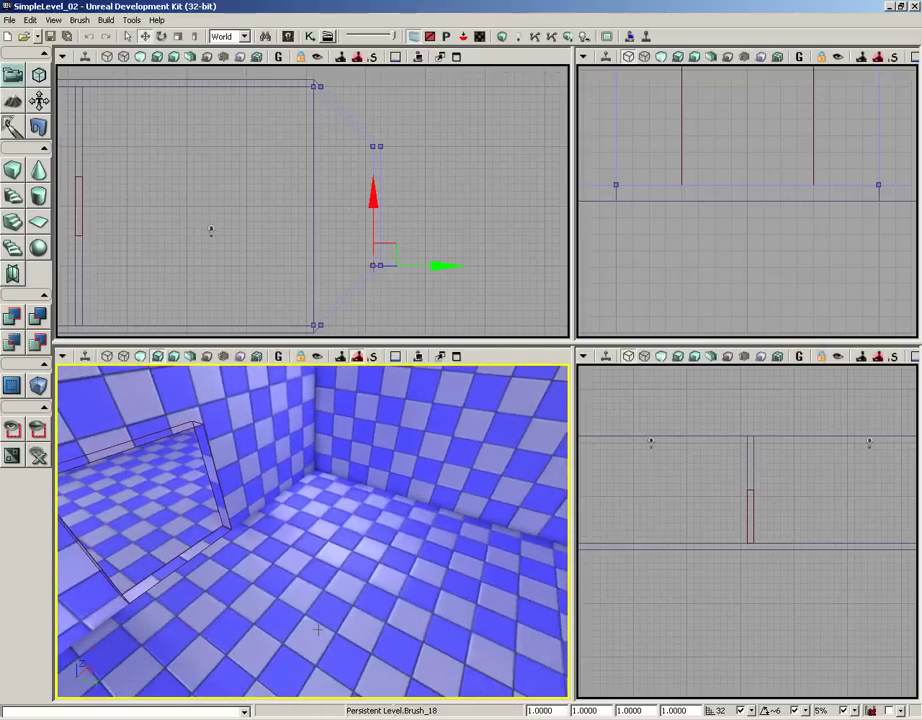
{"action": "right_click", "coordinate": [316, 629]}
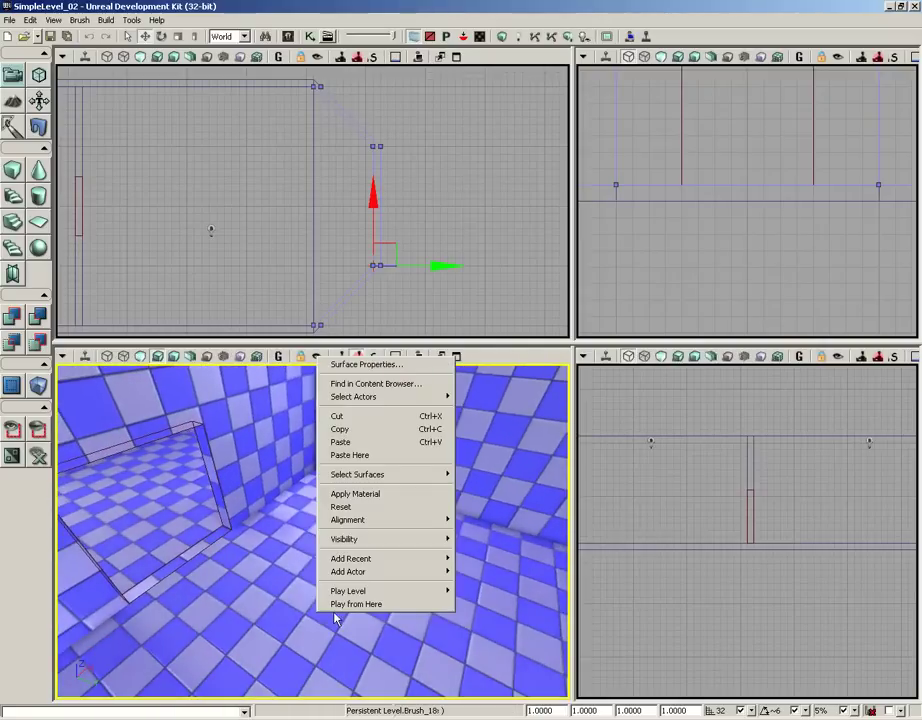
{"action": "left_click", "coordinate": [356, 604]}
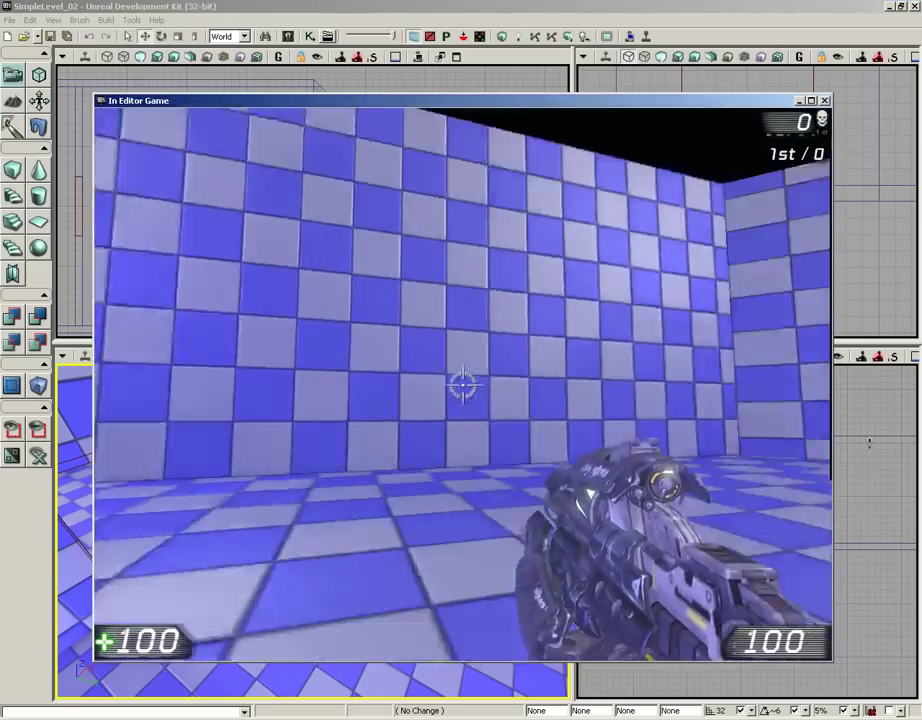
Step: Walk around both rooms in the play test to inspect the doorway and angled end wall, fire test shots, and end the session
{"action": "key", "text": "w"}
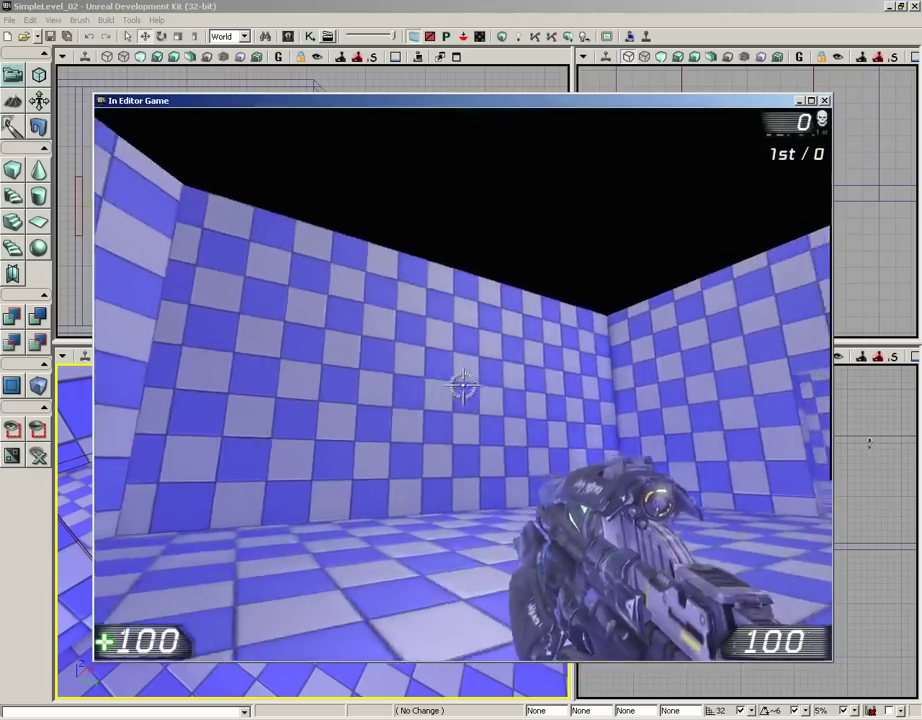
{"action": "key", "text": "w"}
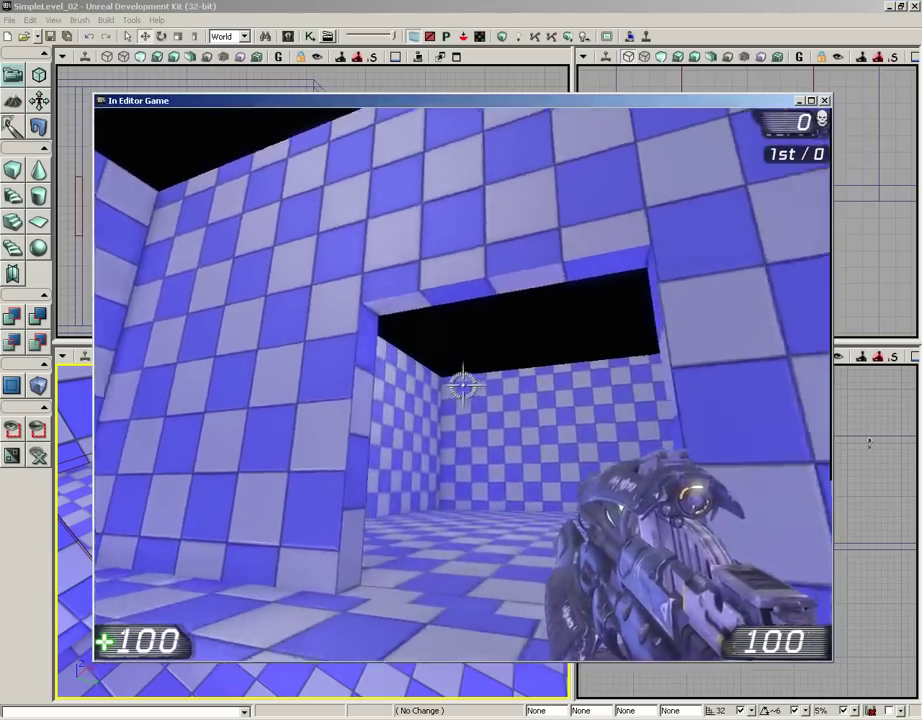
{"action": "key", "text": "s"}
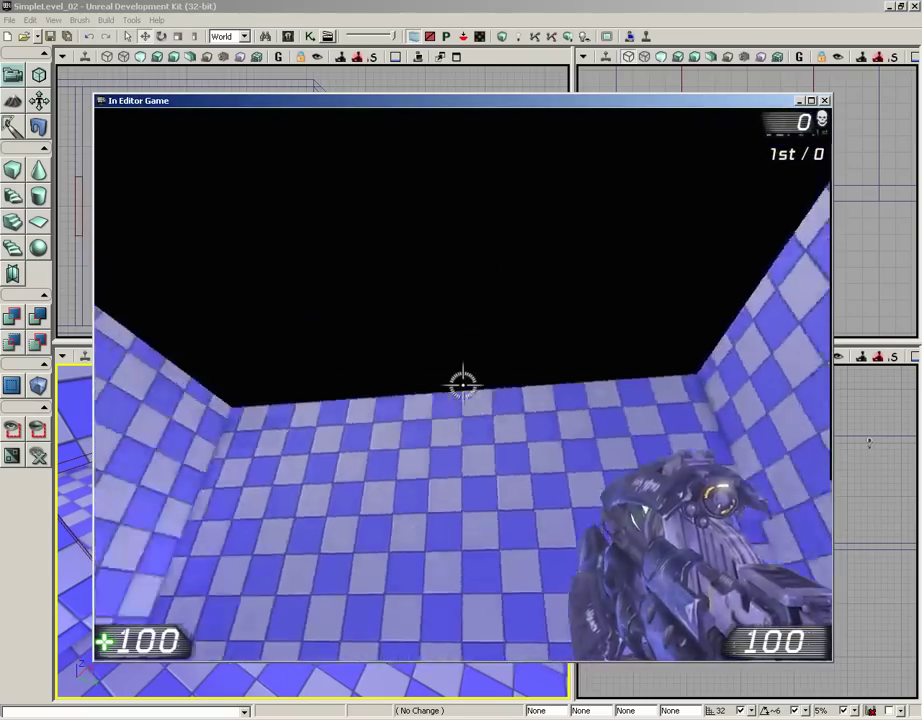
{"action": "left_click", "coordinate": [462, 385]}
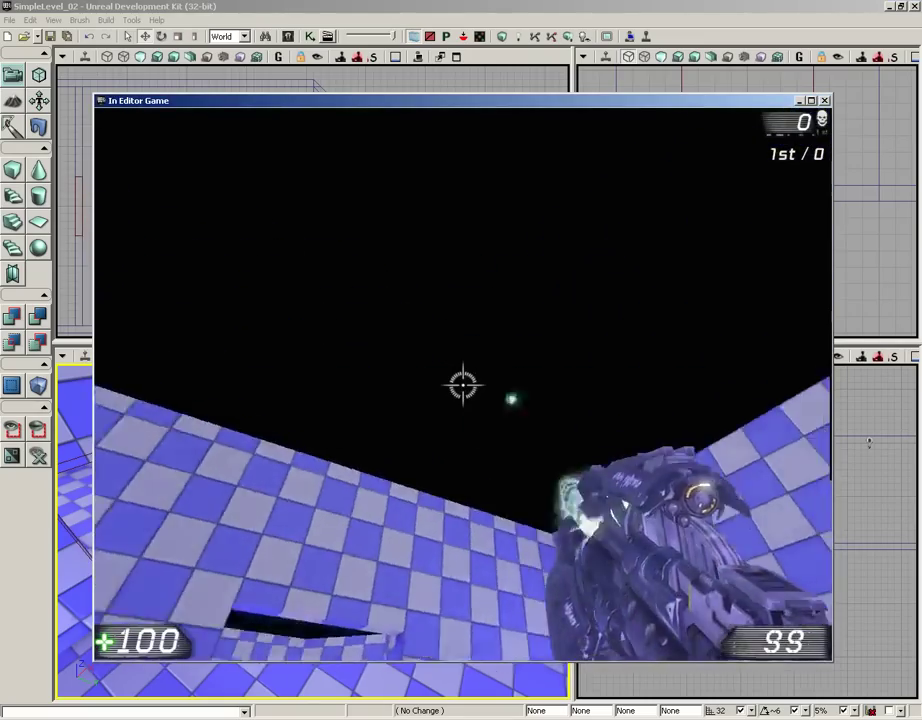
{"action": "left_click", "coordinate": [462, 385]}
{"action": "key", "text": "w"}
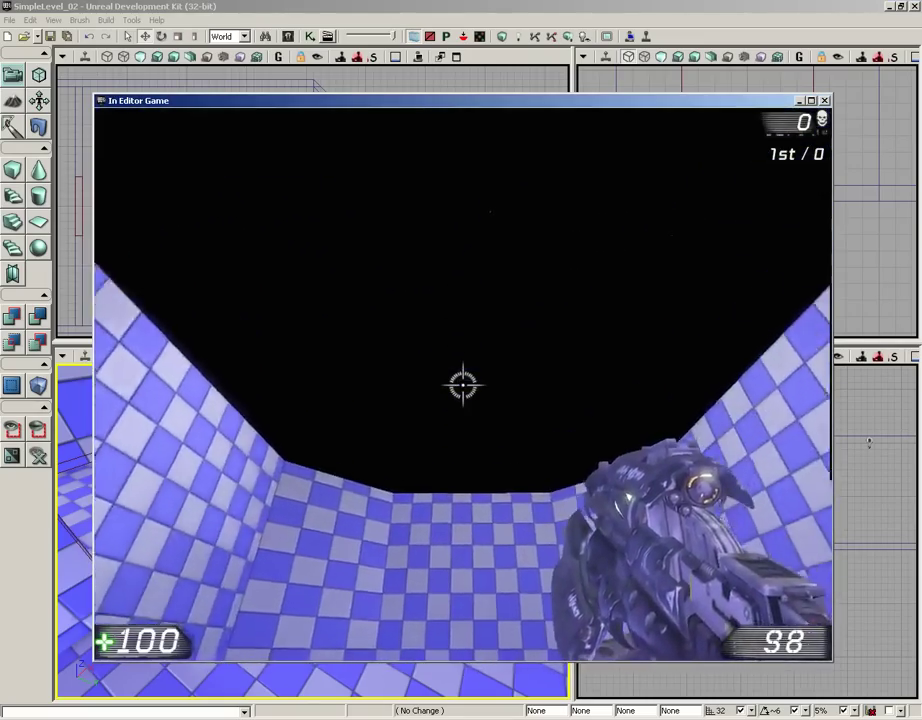
{"action": "key", "text": "s"}
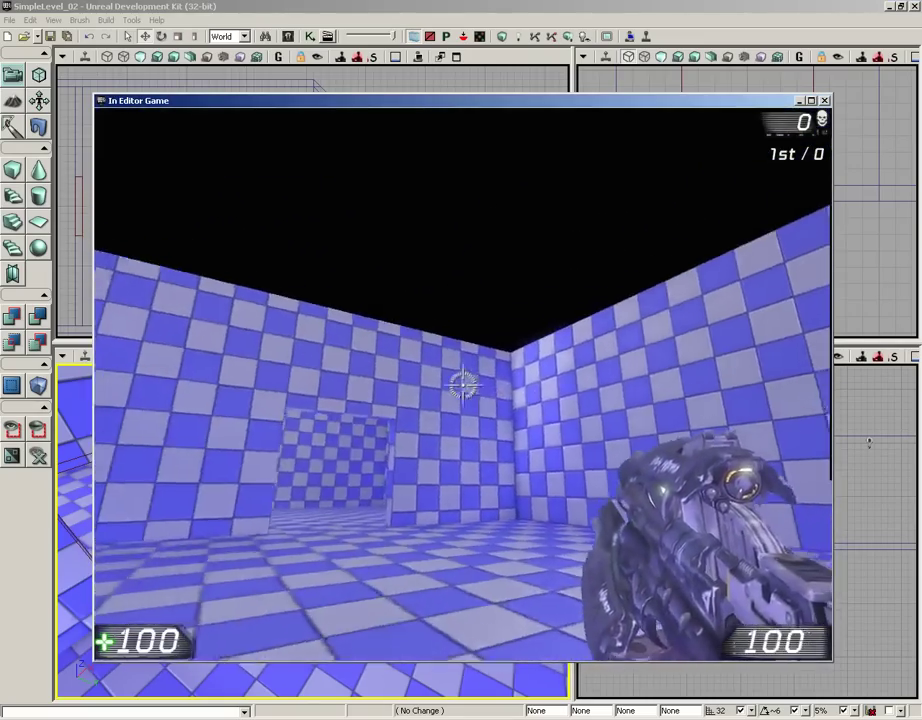
{"action": "key", "text": "Escape"}
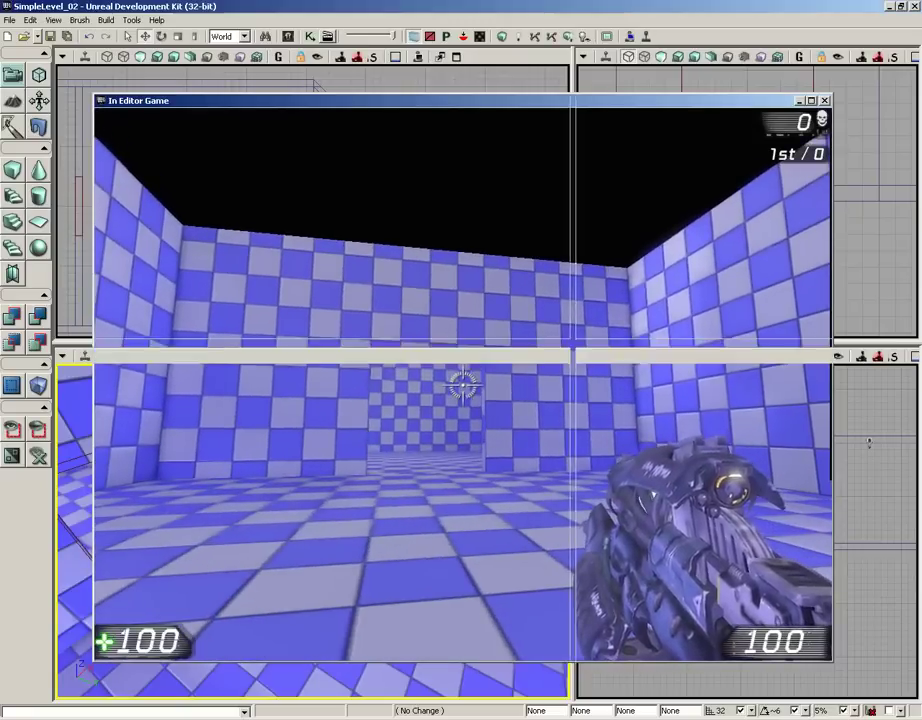